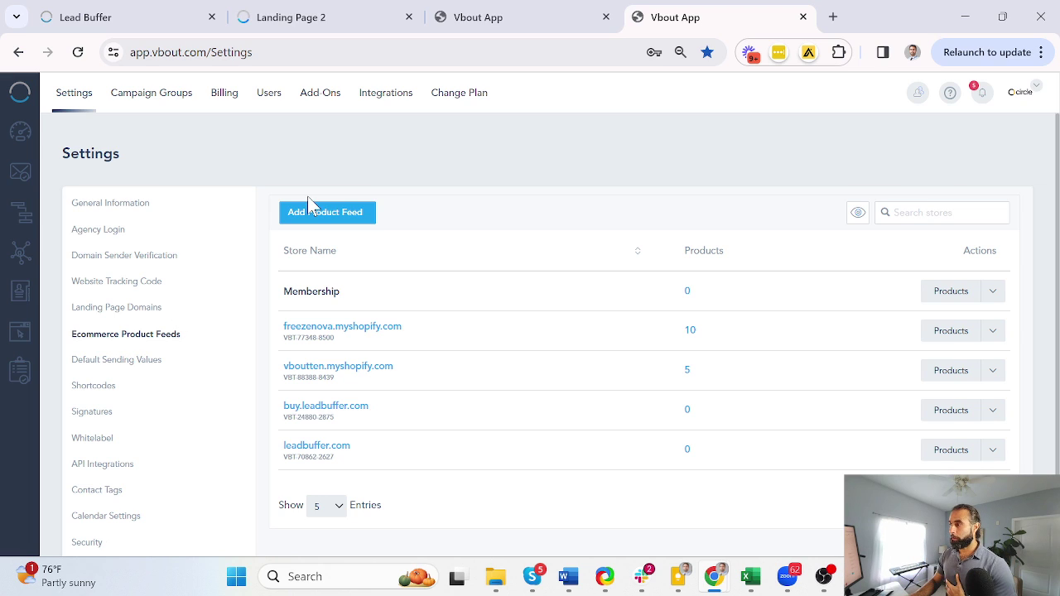
# Start a new product feed, then abandon it without saving
pyautogui.click(346, 213)
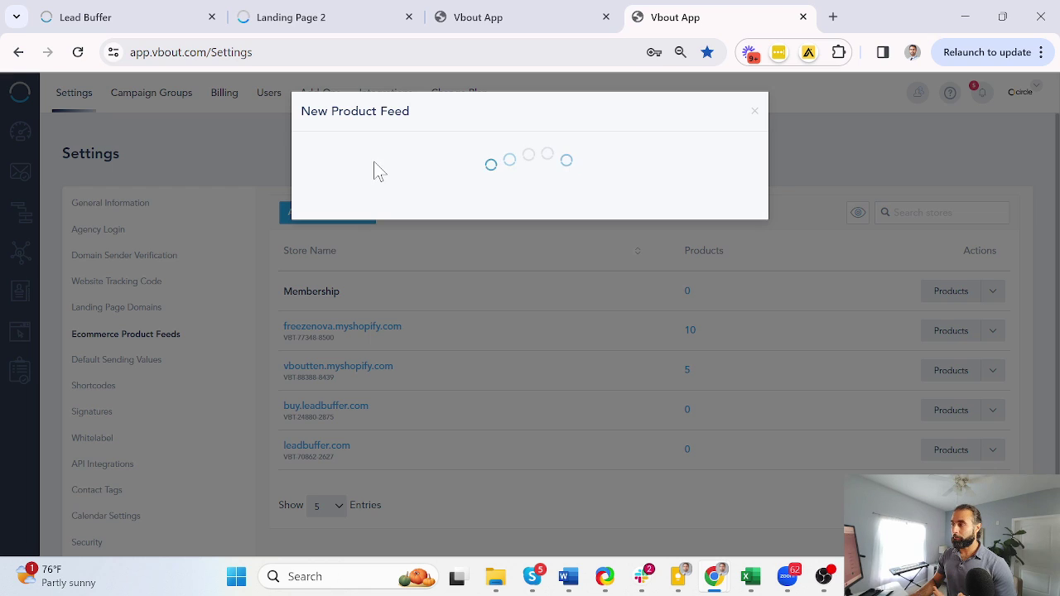
pyautogui.click(385, 172)
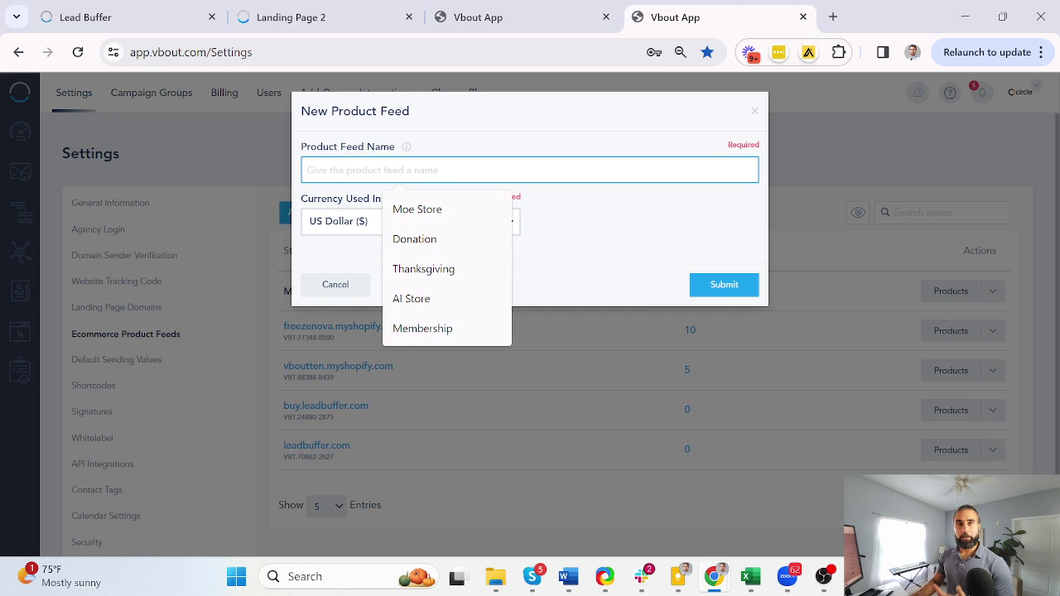
pyautogui.click(358, 285)
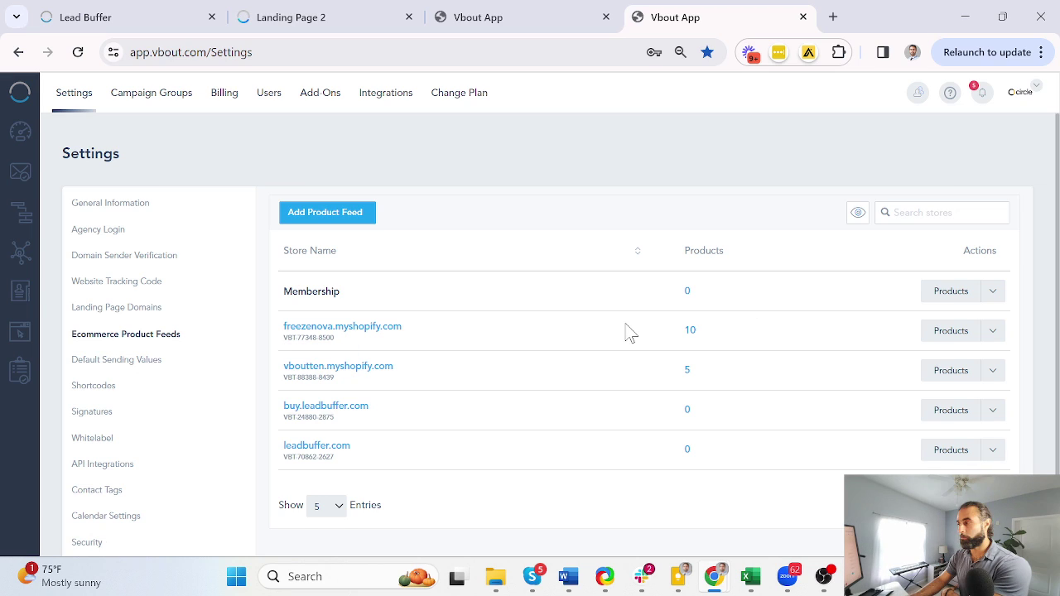
# Open the Membership store's product list and dismiss the Import Products dialog without uploading
pyautogui.click(944, 298)
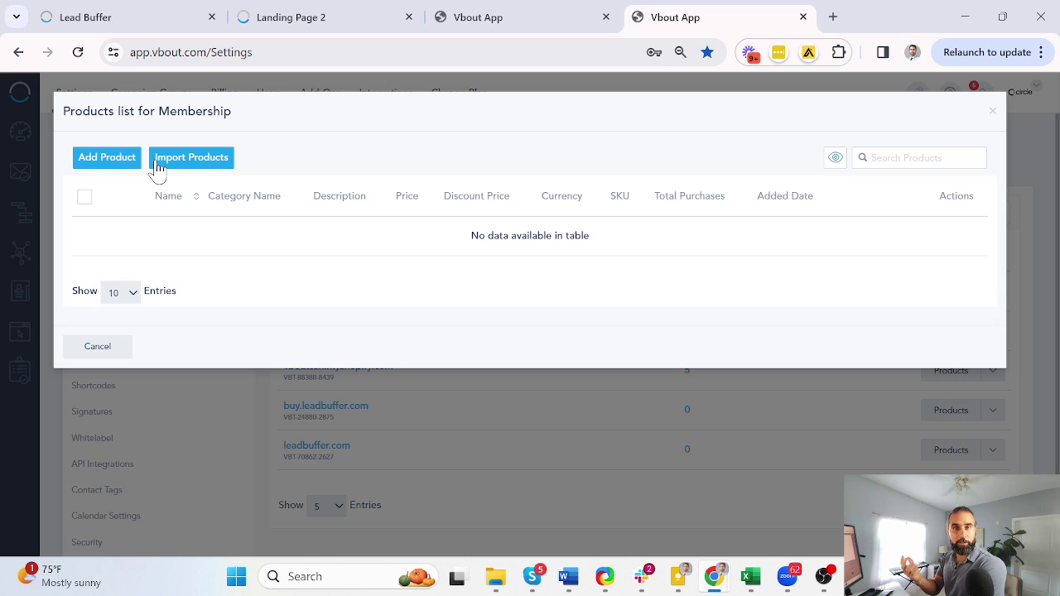
pyautogui.click(157, 165)
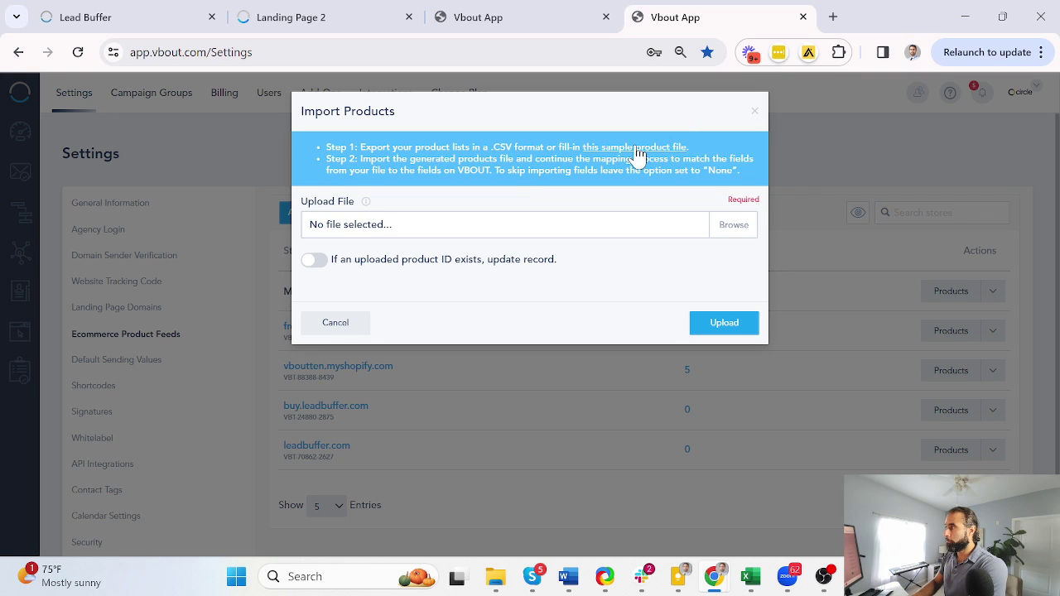
pyautogui.click(334, 328)
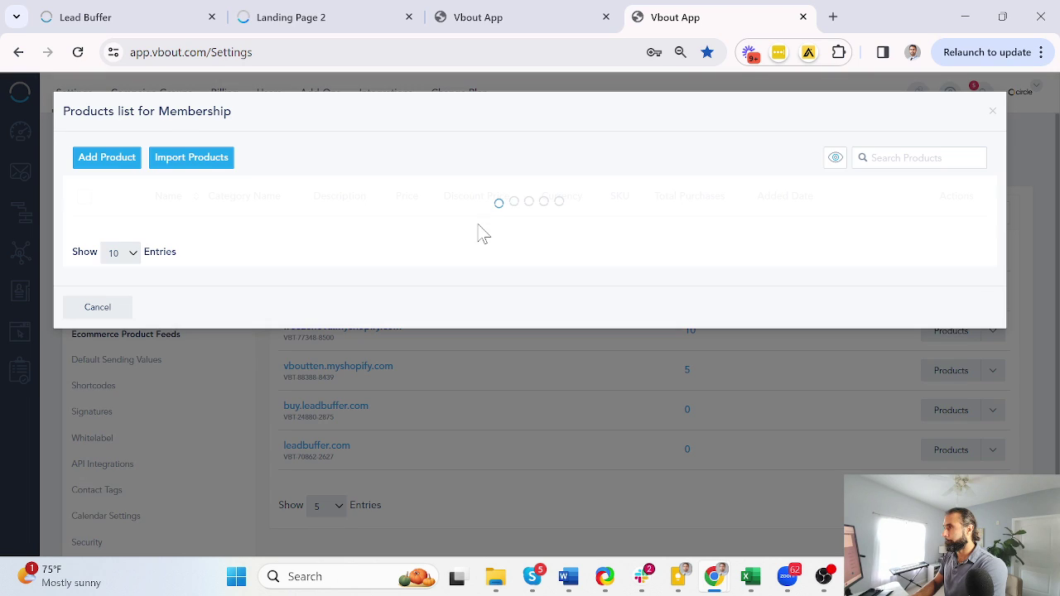
# Add a product named 'Monthly AI Content Update' with Product ID 1 and description 'The last AI newsletter'
pyautogui.click(127, 165)
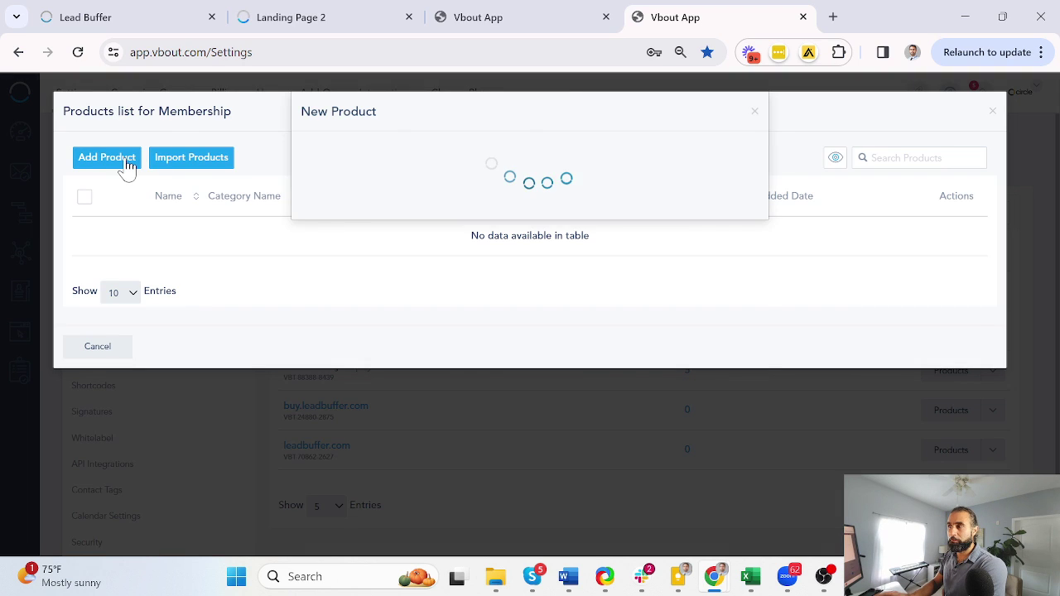
pyautogui.click(344, 228)
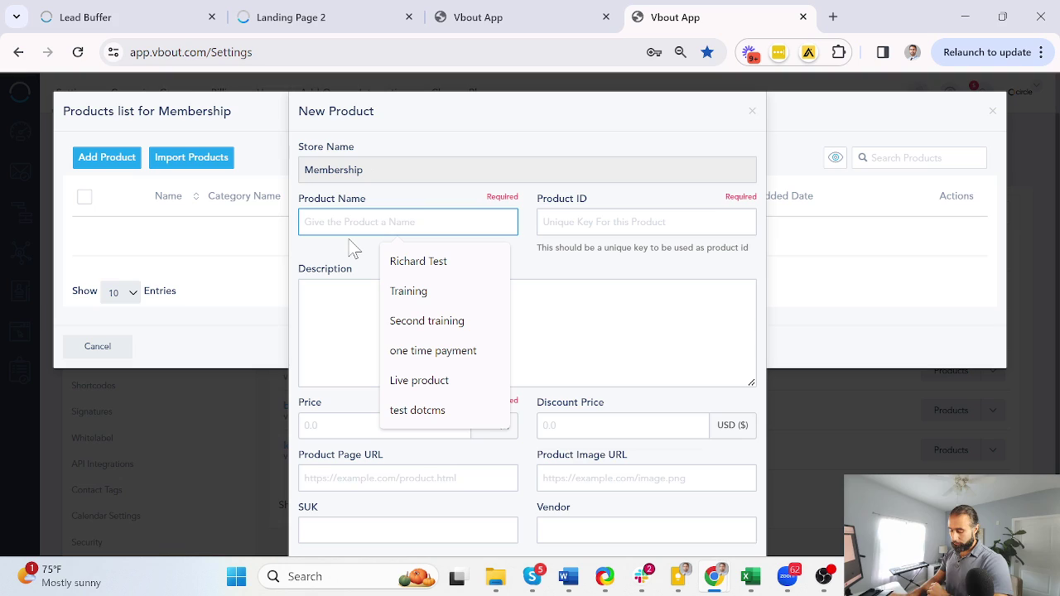
pyautogui.write('Monthly')
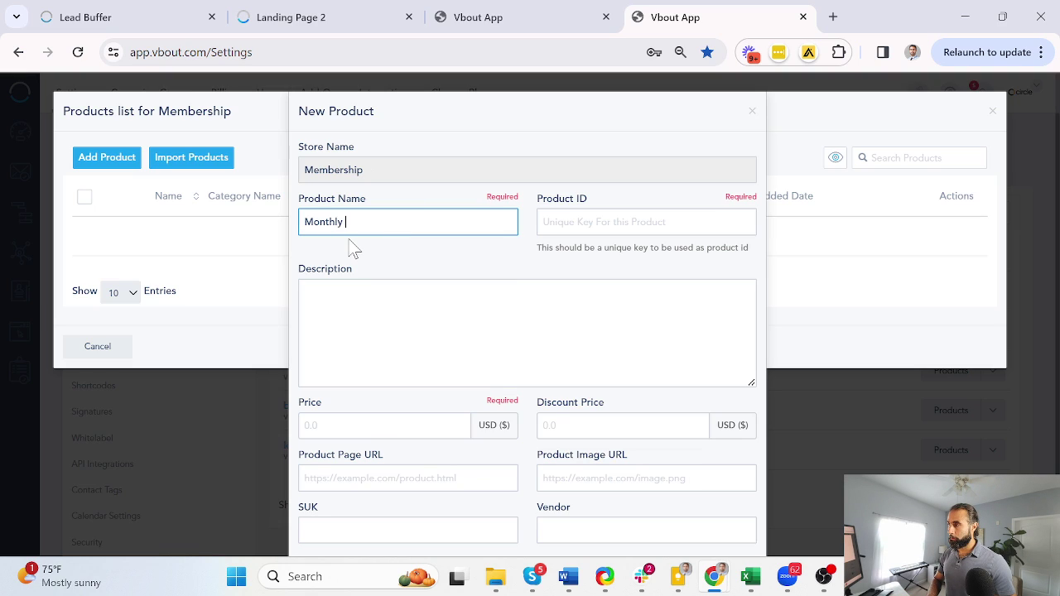
pyautogui.write(' AI Content ')
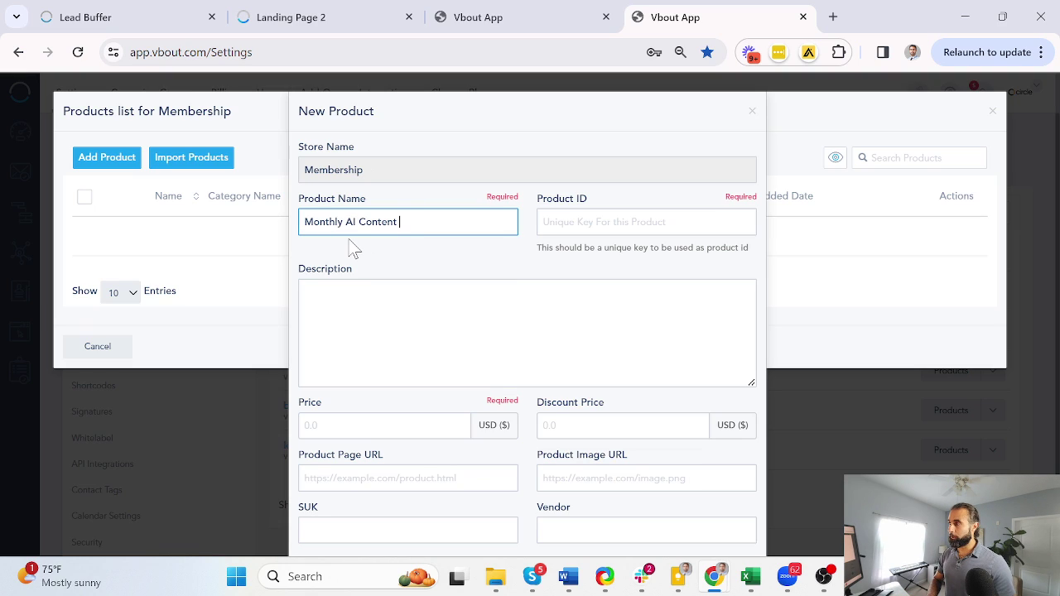
pyautogui.write('Update')
pyautogui.press('Tab')
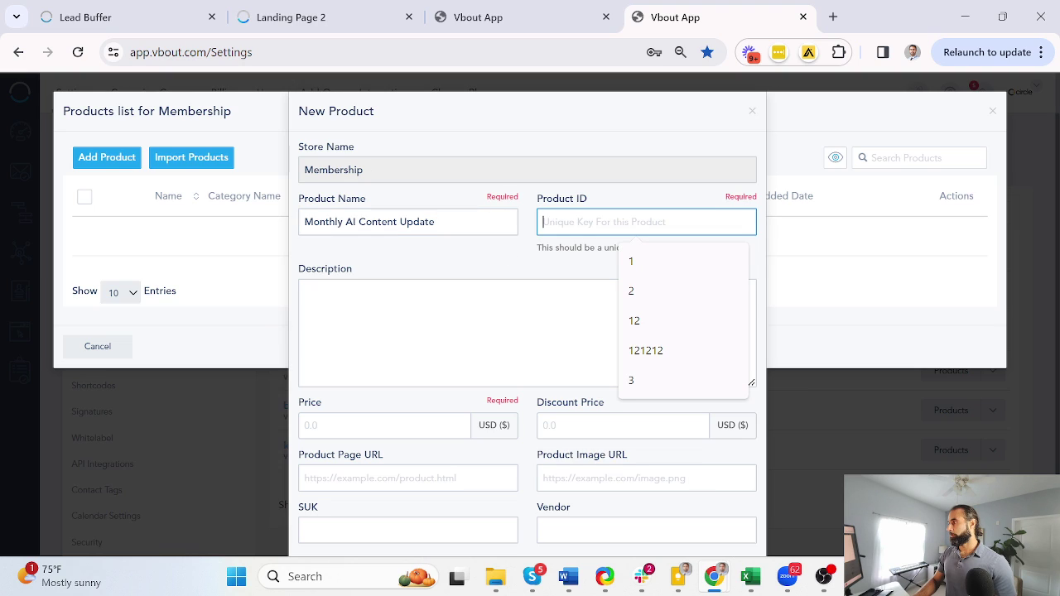
pyautogui.write('1')
pyautogui.click(308, 294)
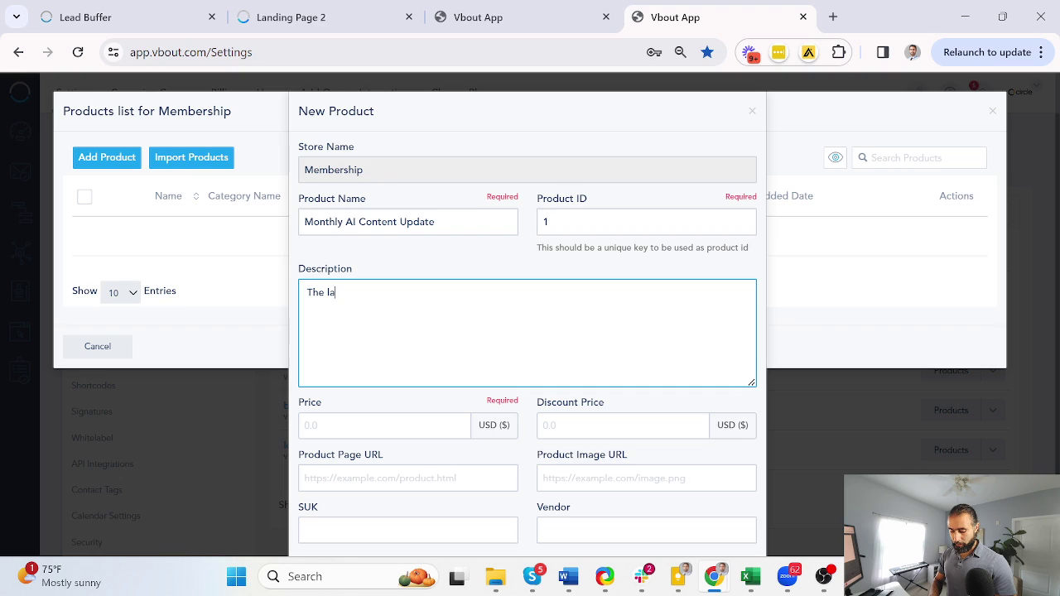
pyautogui.write('The last AU')
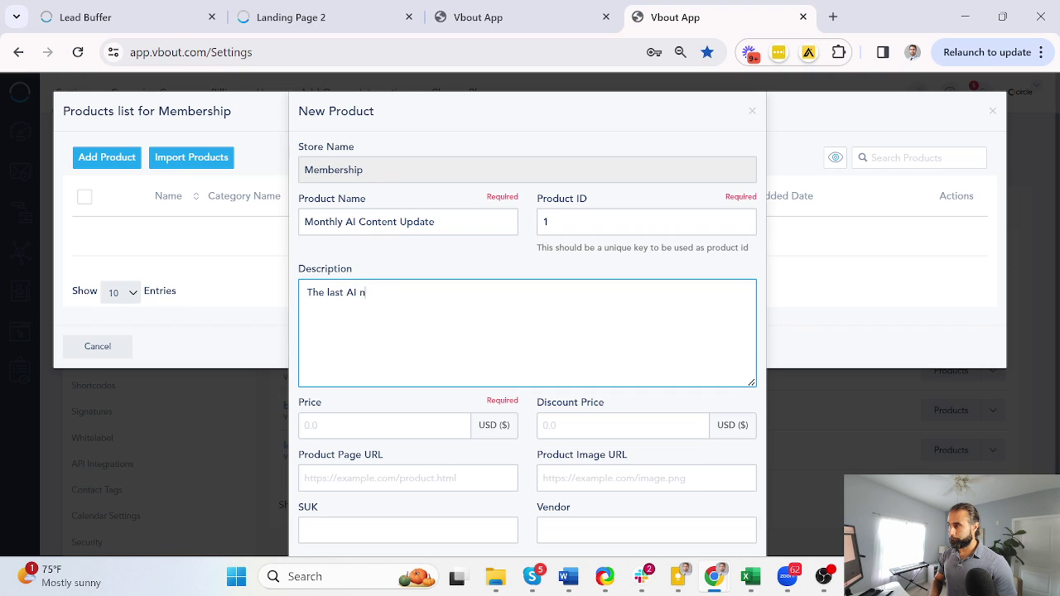
# Set the product price to 10 USD and create the product
pyautogui.click(348, 425)
pyautogui.write('10')
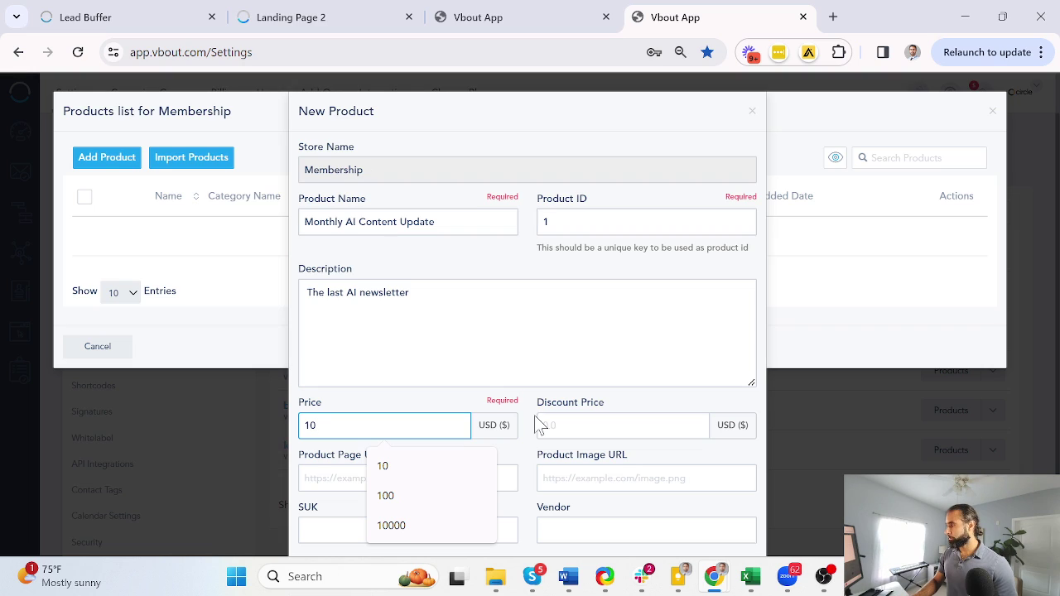
pyautogui.scroll(-1, 540, 425)
pyautogui.click(381, 401)
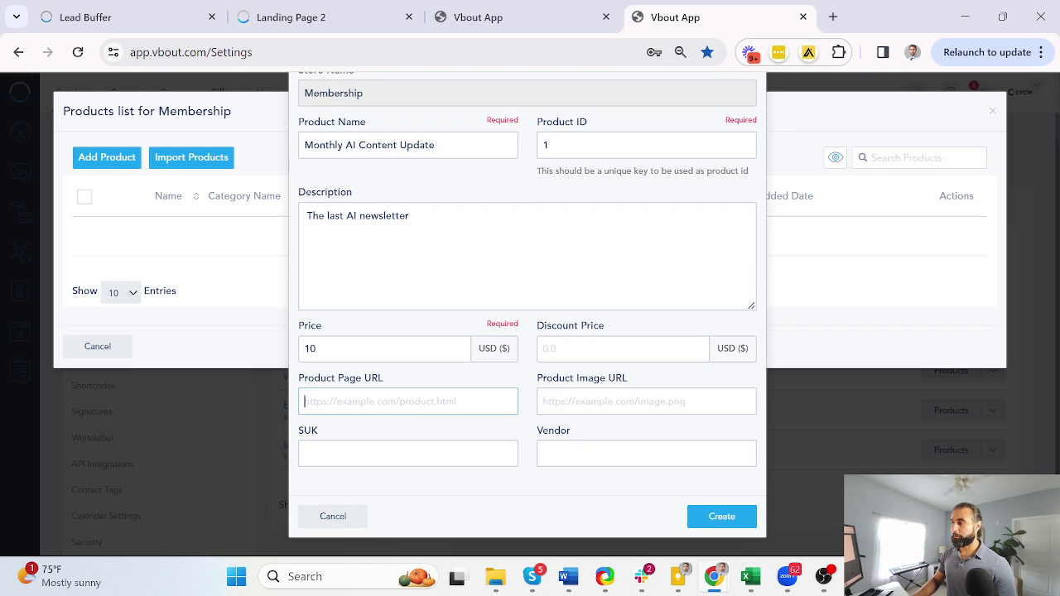
pyautogui.press('Tab')
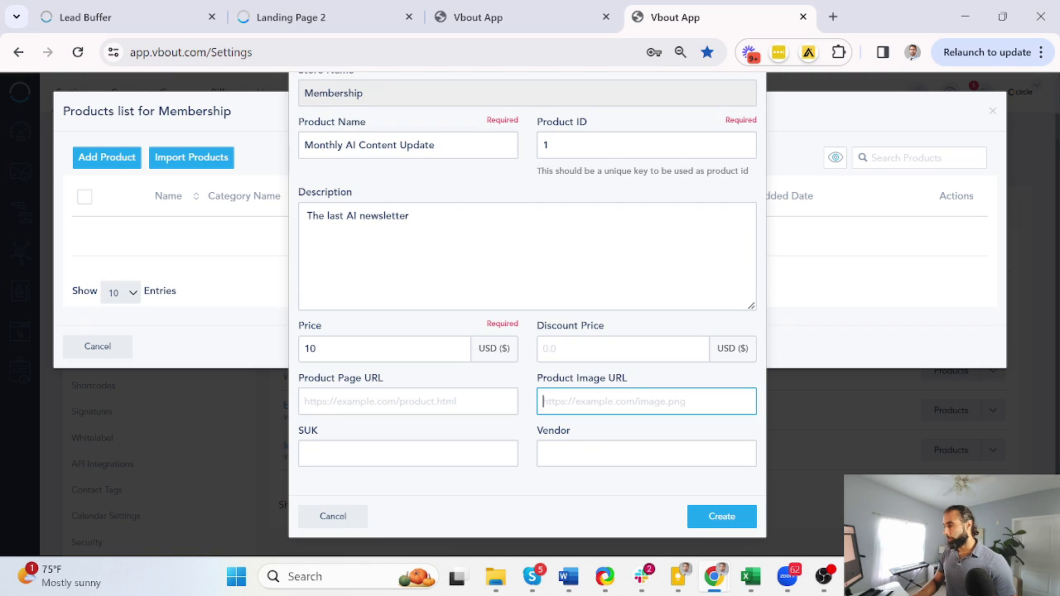
pyautogui.click(705, 522)
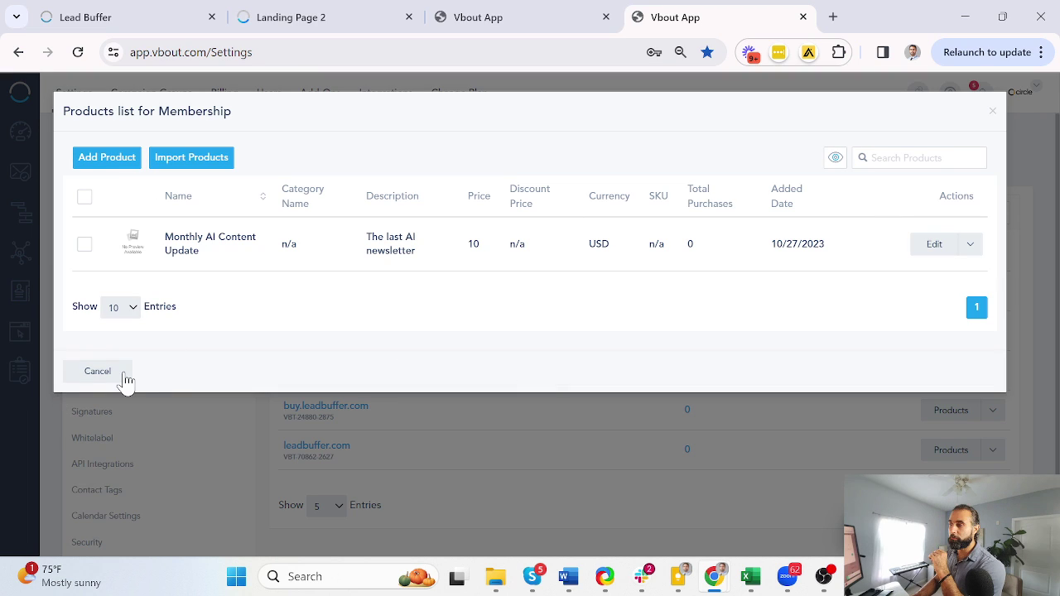
# Close the Membership product list and go back to Vbout's contact Lists page
pyautogui.click(97, 371)
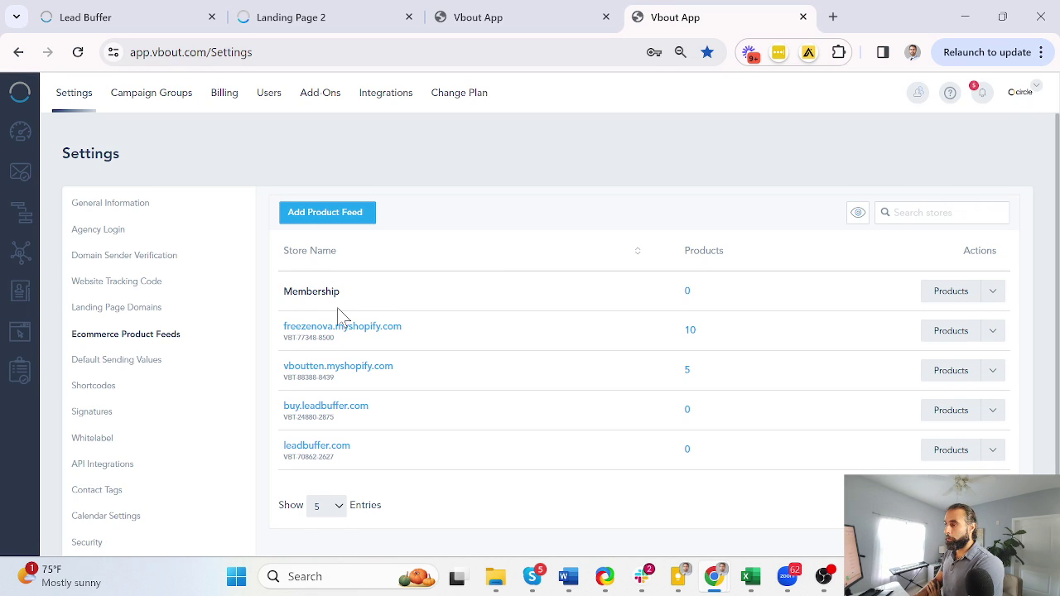
pyautogui.click(284, 22)
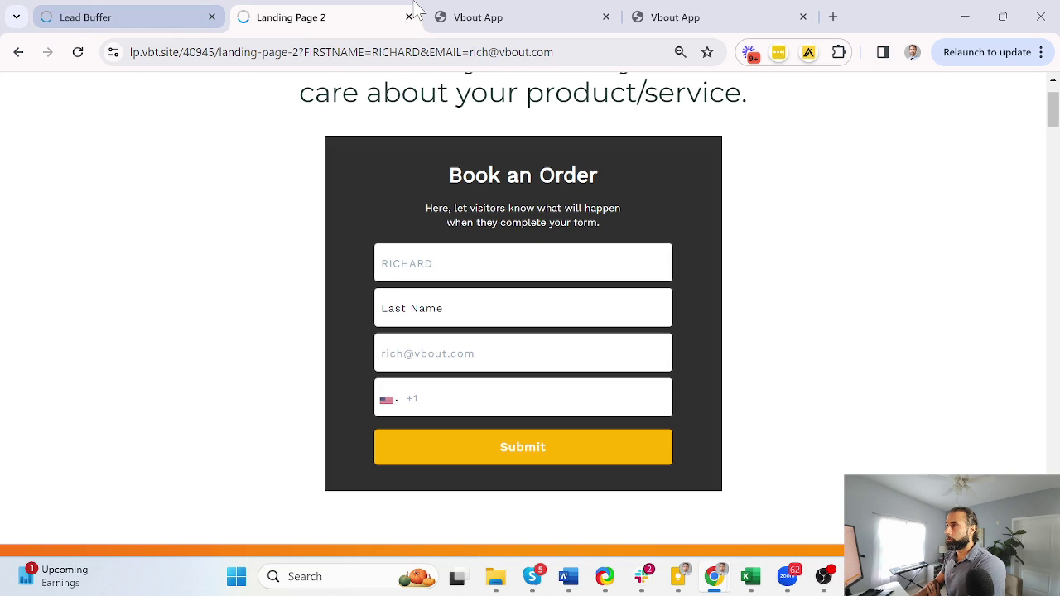
pyautogui.click(162, 27)
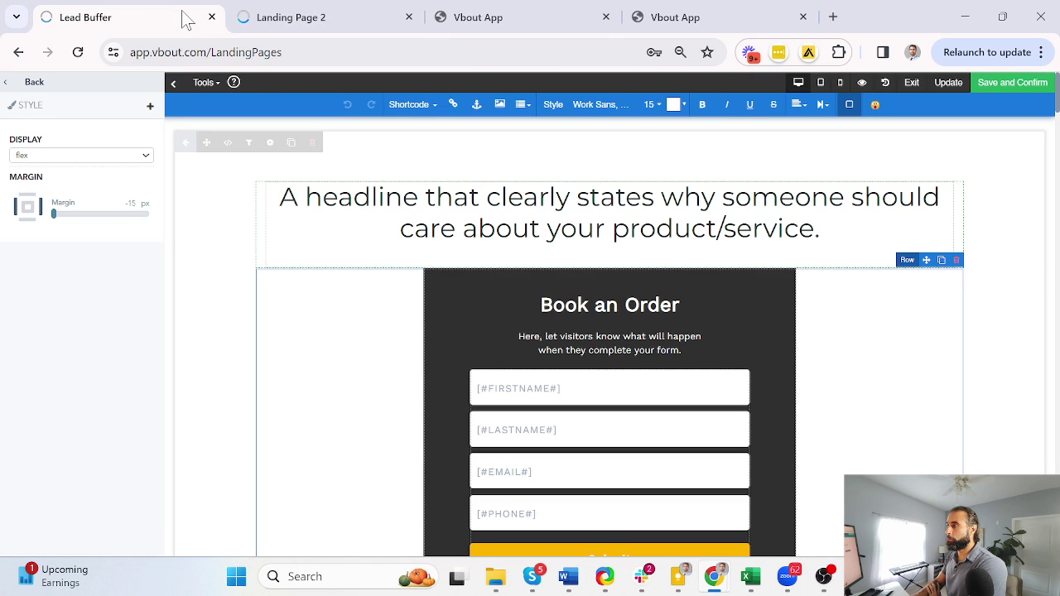
pyautogui.click(497, 12)
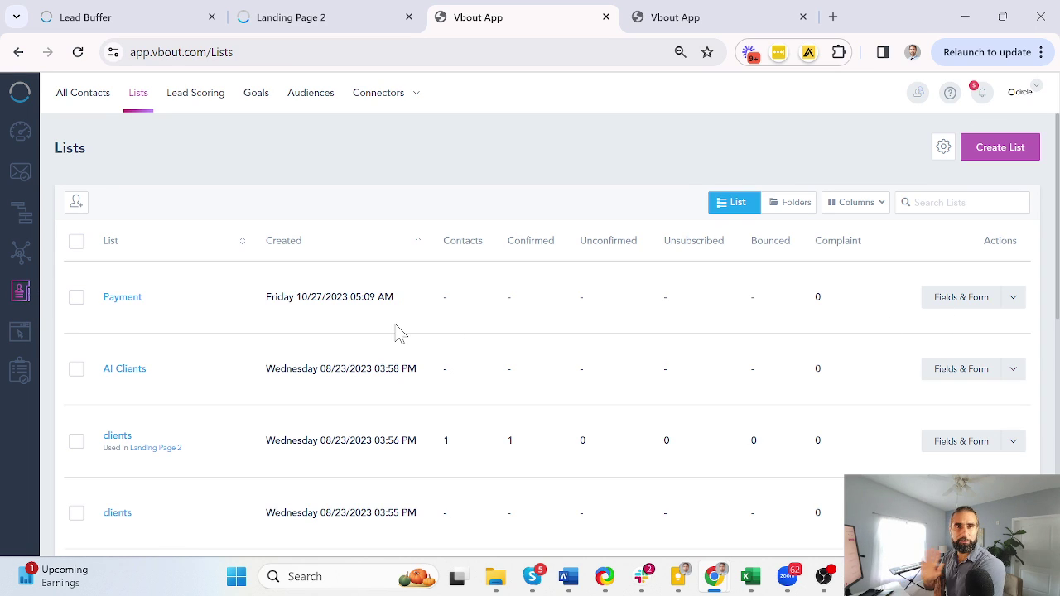
# In the Payment list's form builder, add a product payment block using the Membership (USD) store
pyautogui.click(960, 304)
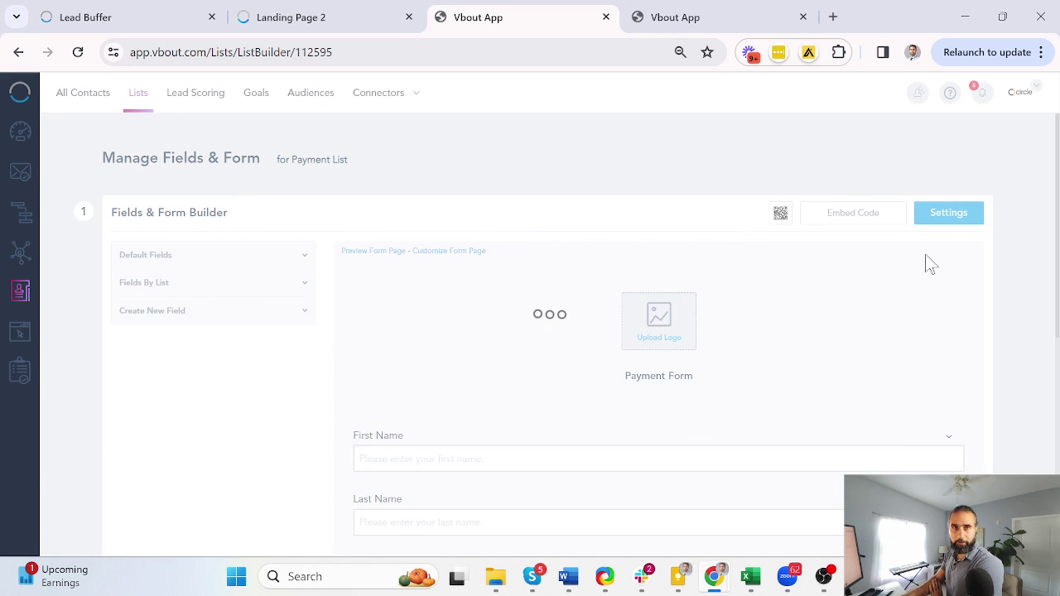
pyautogui.click(209, 315)
pyautogui.scroll(-4, 211, 321)
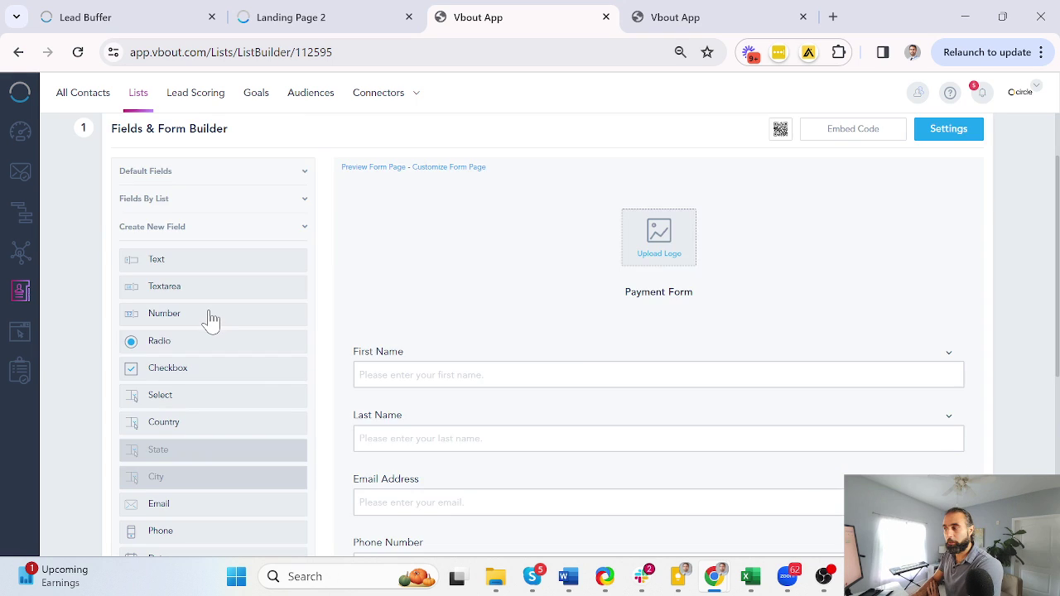
pyautogui.click(296, 423)
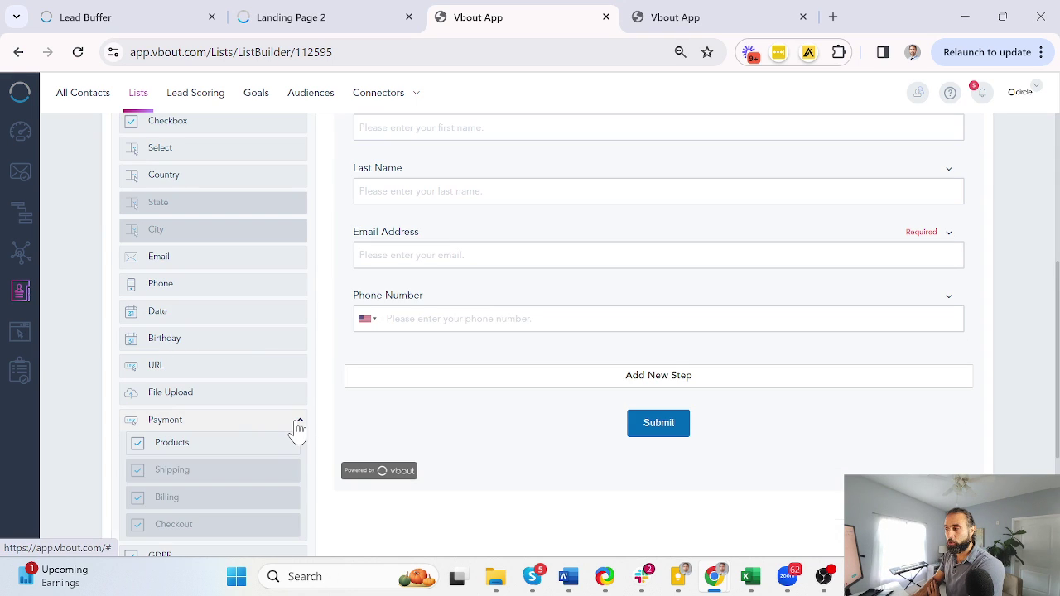
pyautogui.scroll(-1, 254, 426)
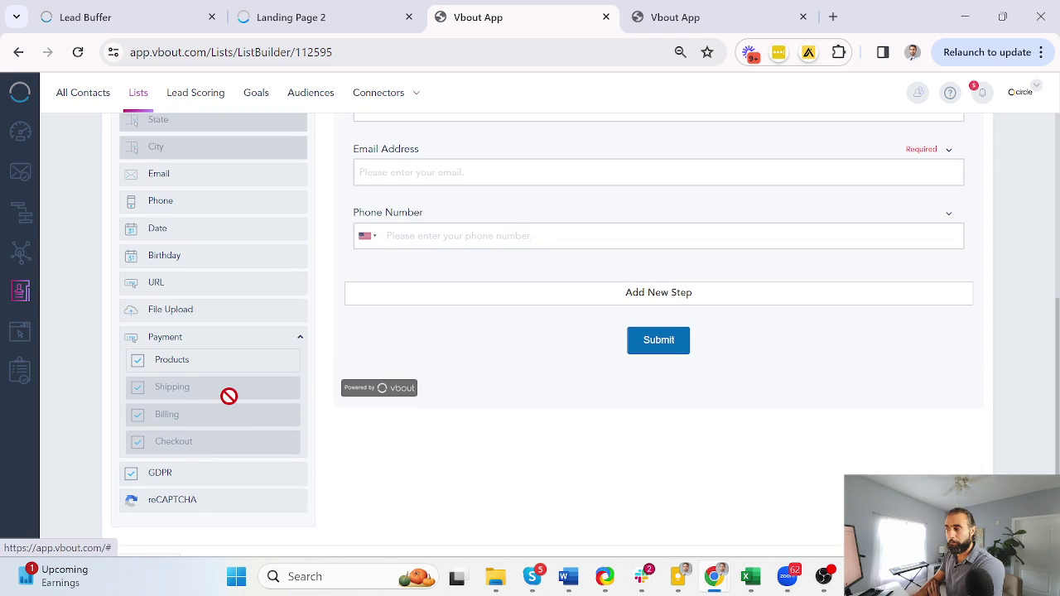
pyautogui.click(184, 364)
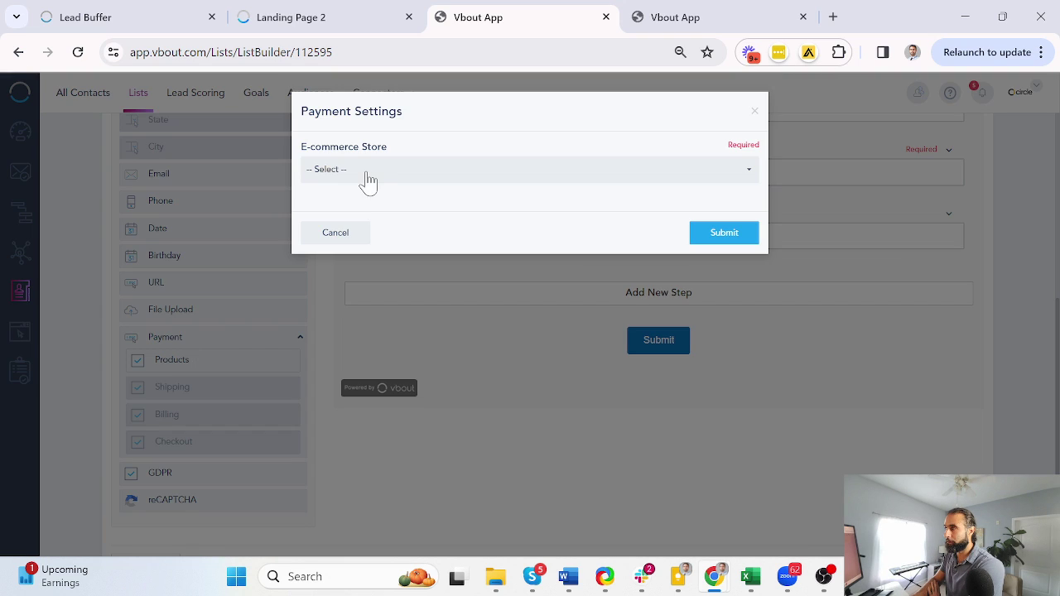
pyautogui.click(368, 174)
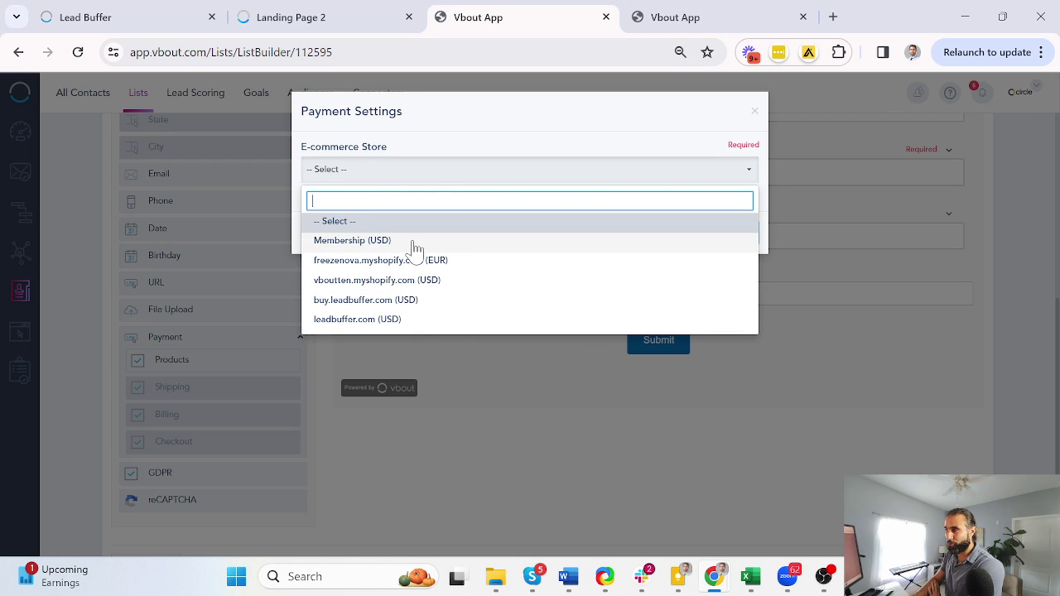
pyautogui.click(357, 240)
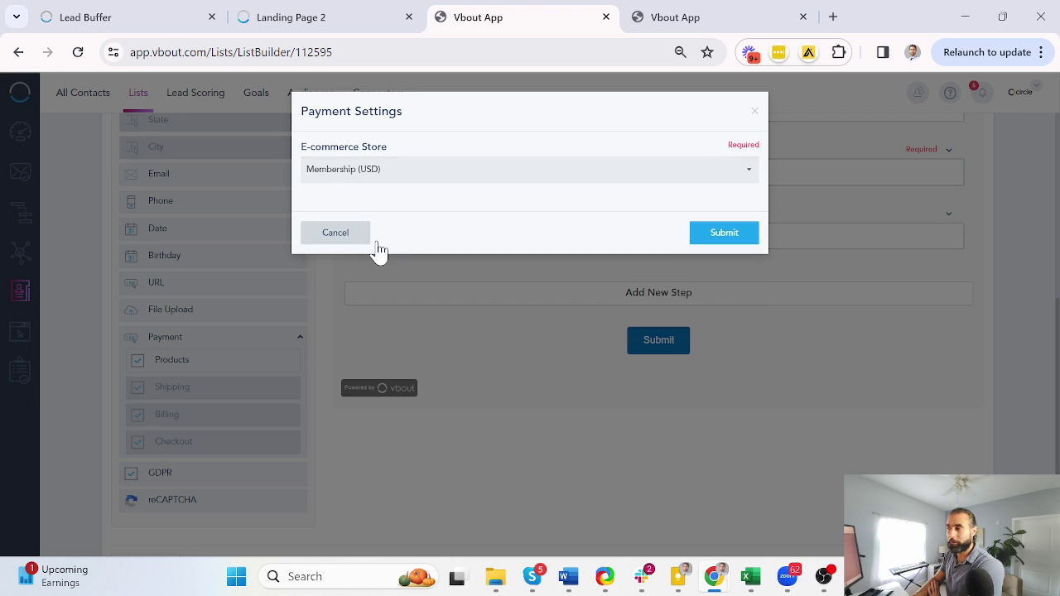
# Confirm the payment settings and select the existing Monthly AI Content Update product
pyautogui.click(717, 239)
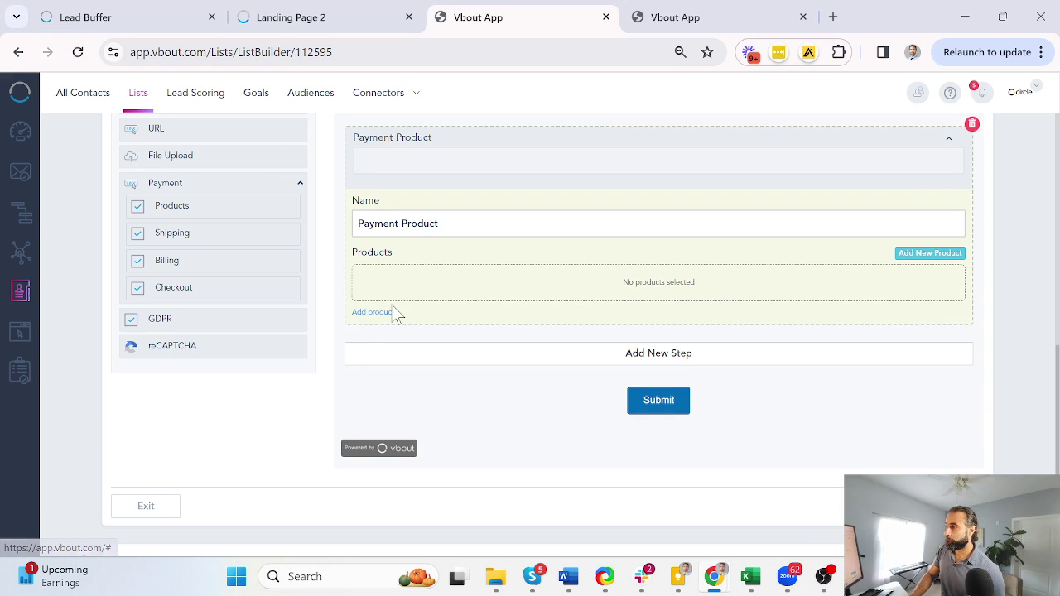
pyautogui.click(924, 257)
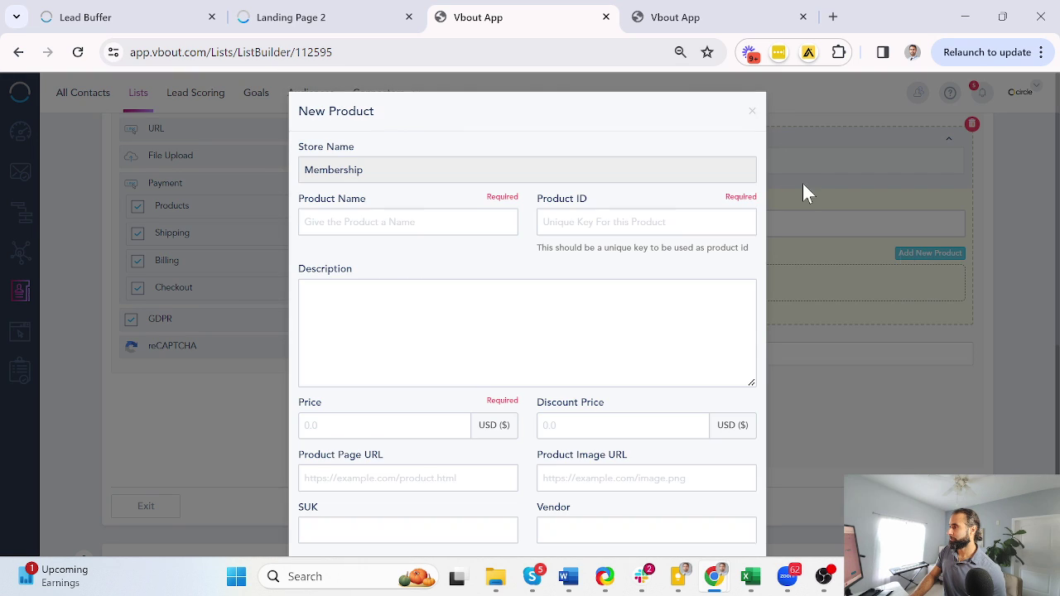
pyautogui.click(753, 111)
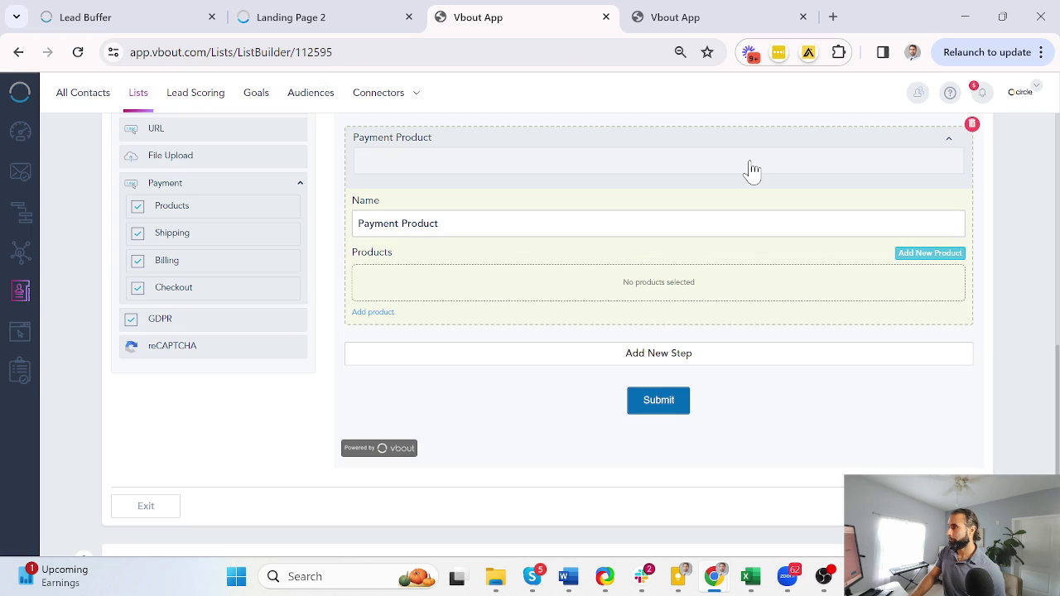
pyautogui.click(381, 313)
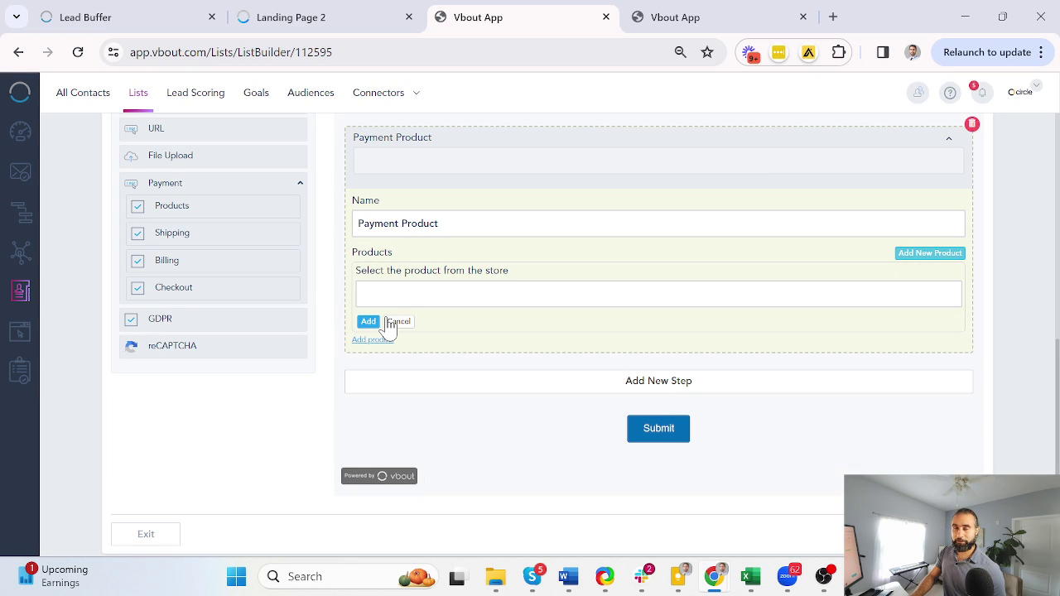
pyautogui.click(369, 294)
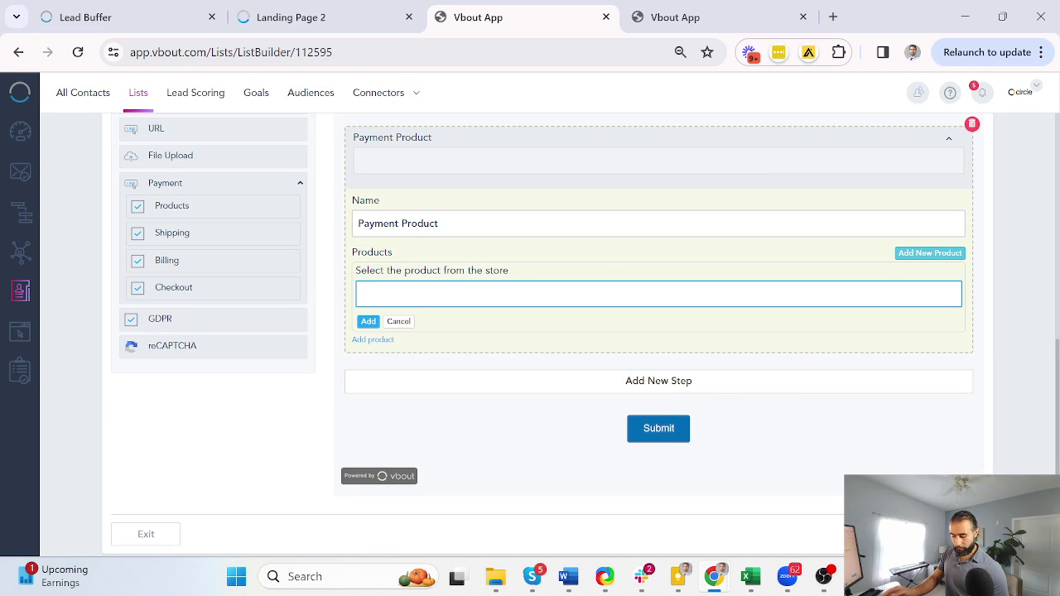
pyautogui.write('new')
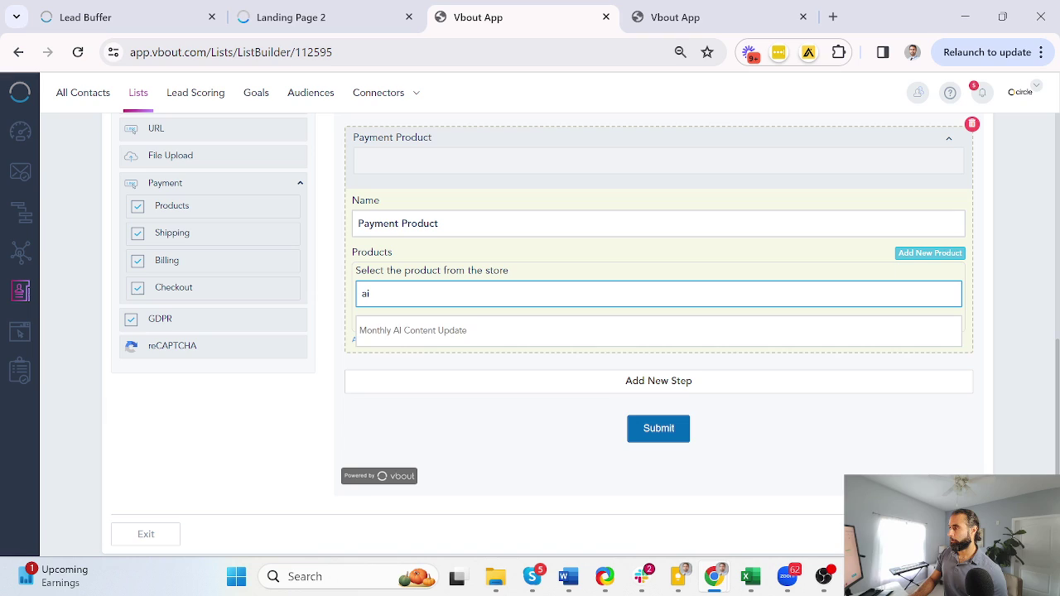
pyautogui.click(396, 338)
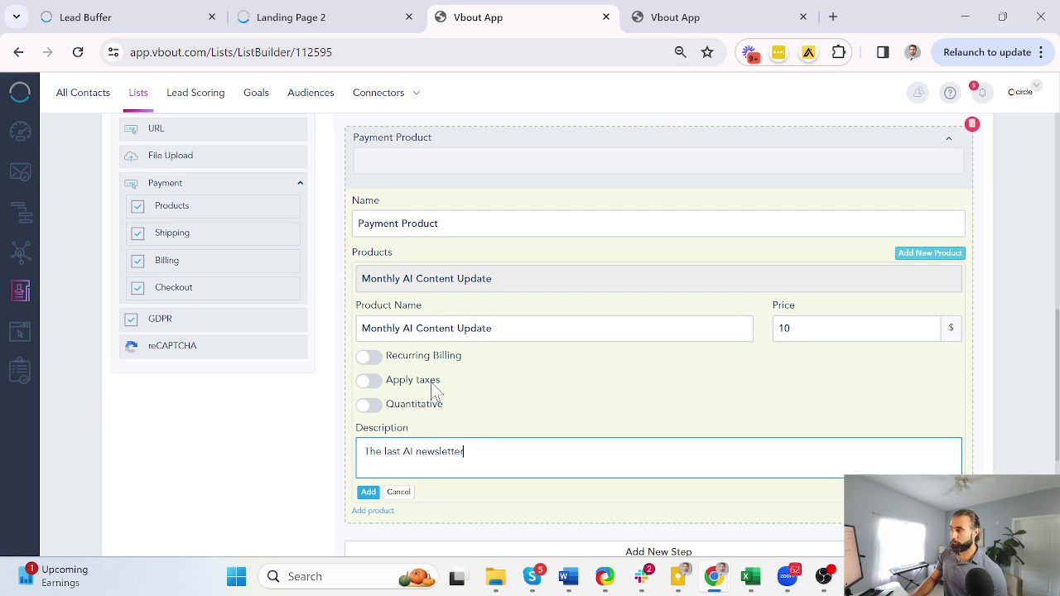
# Make the product bill monthly on a recurring basis, with taxes off, and add it
pyautogui.click(369, 357)
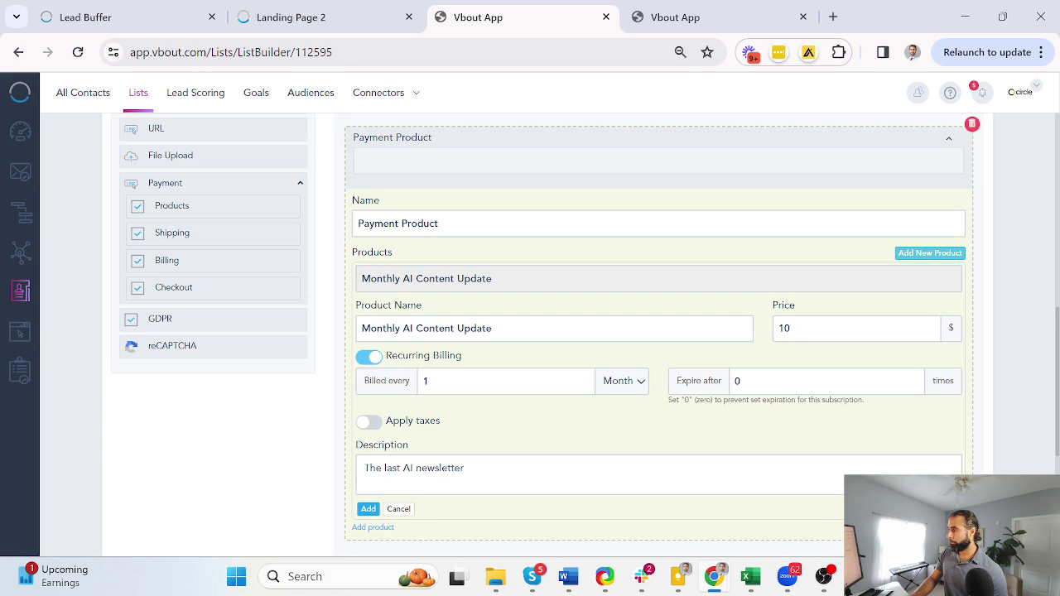
pyautogui.click(621, 382)
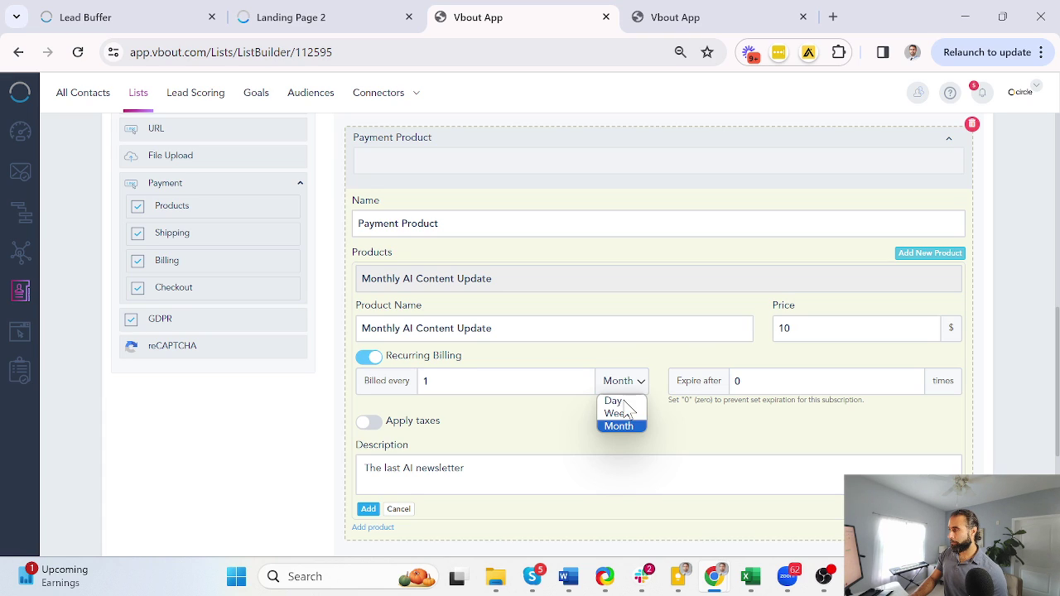
pyautogui.click(525, 422)
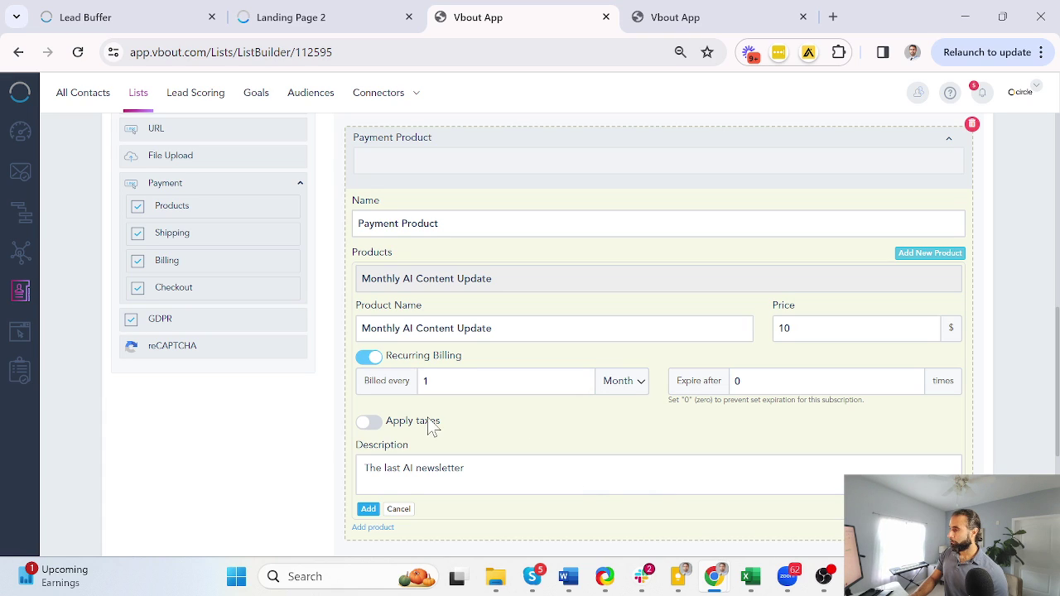
pyautogui.click(369, 424)
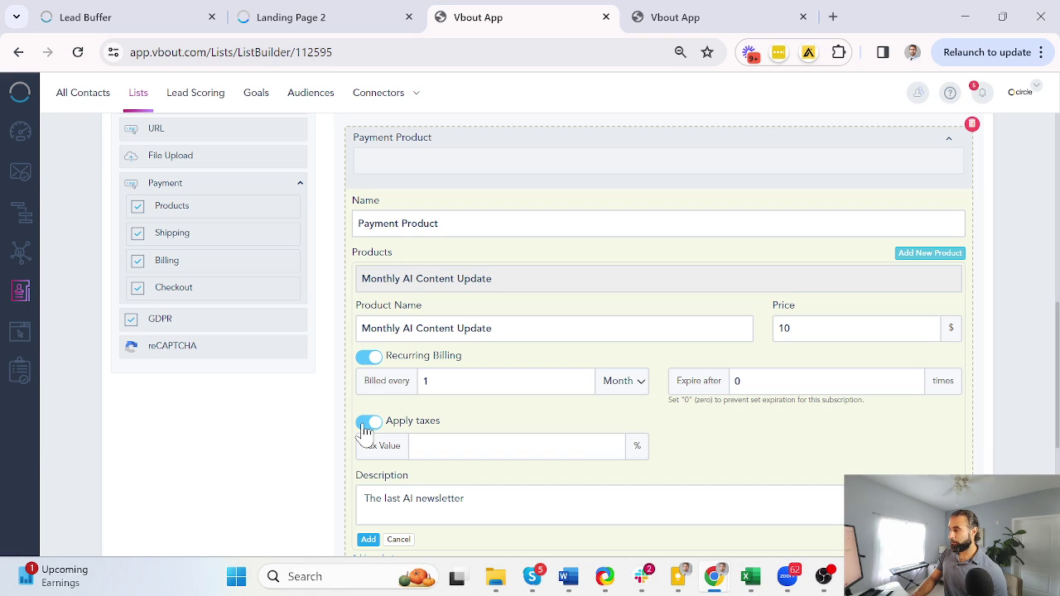
pyautogui.click(369, 424)
pyautogui.scroll(-1, 431, 435)
pyautogui.click(372, 432)
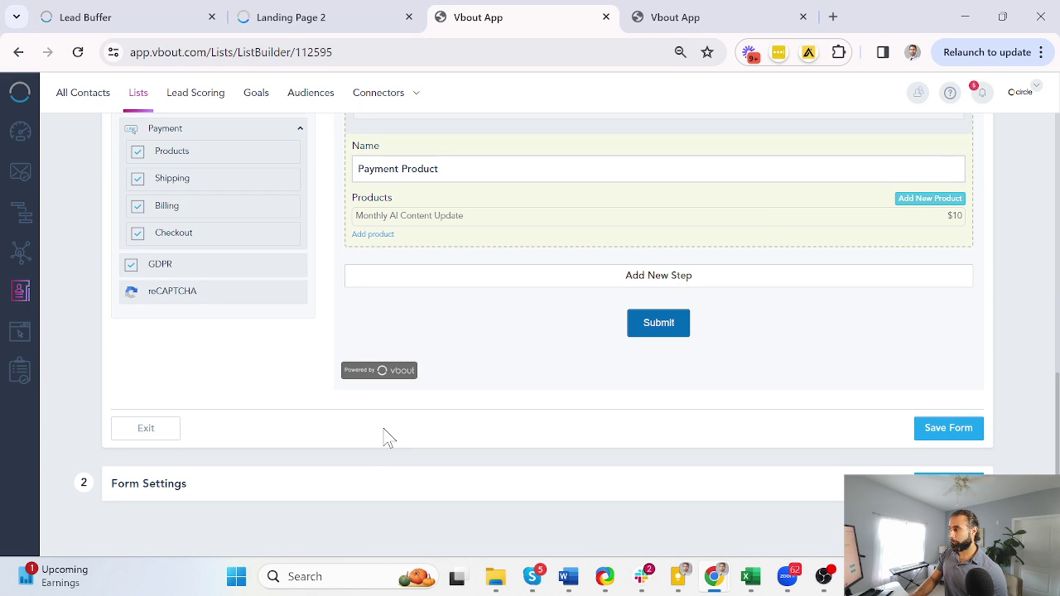
pyautogui.scroll(1, 527, 352)
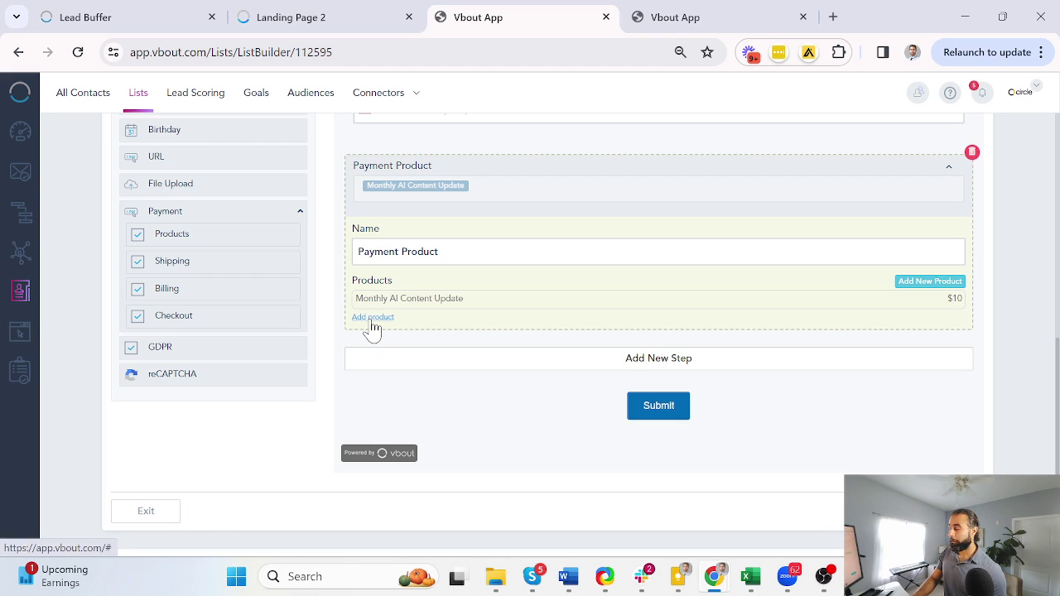
pyautogui.scroll(1, 393, 324)
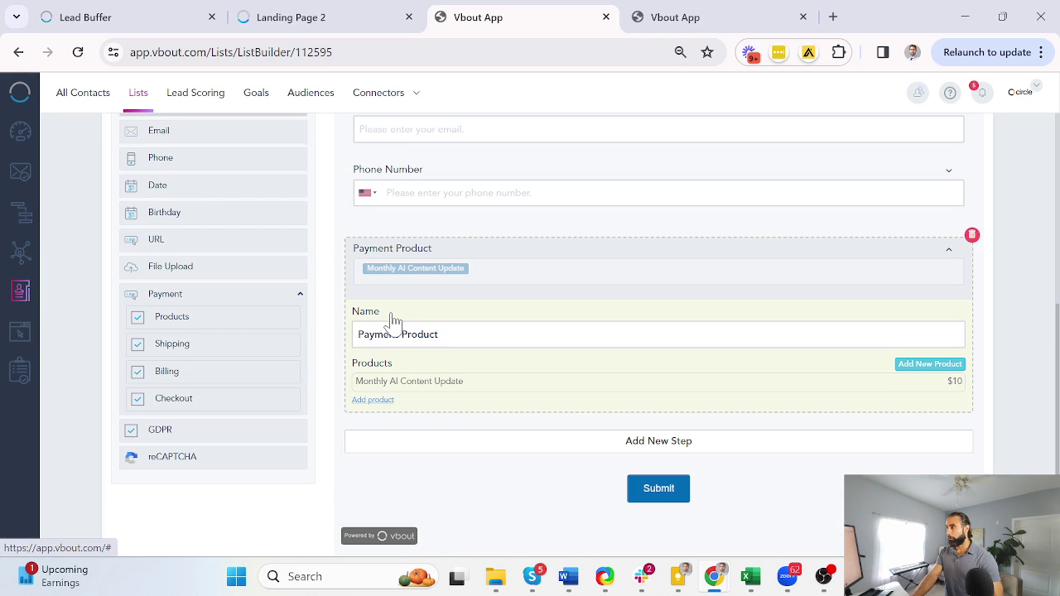
# Delete the duplicate empty Payment Product block and confirm the removal
pyautogui.click(234, 322)
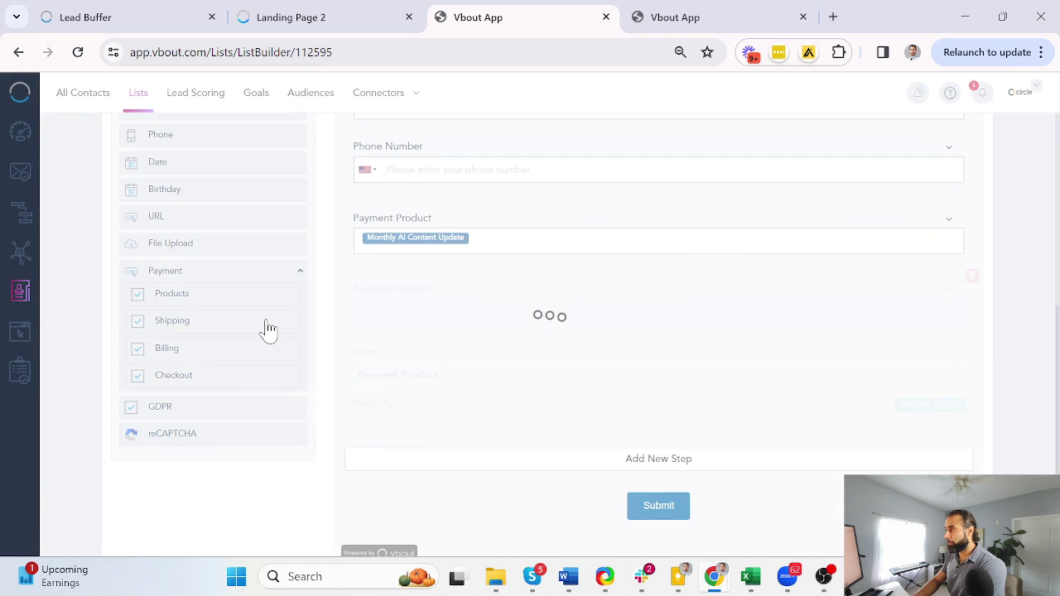
pyautogui.scroll(-2, 265, 331)
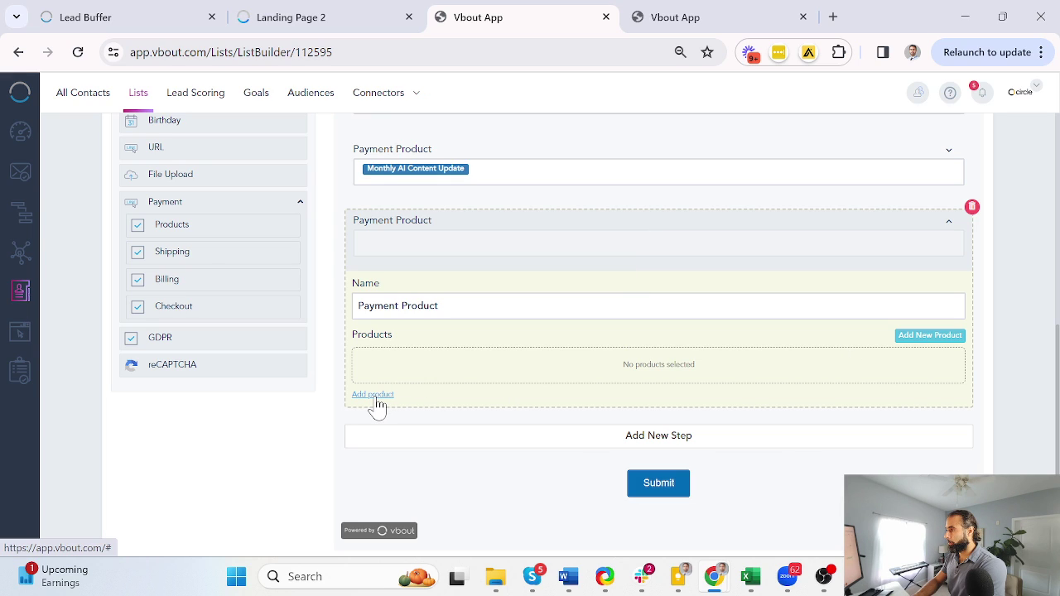
pyautogui.scroll(1, 853, 348)
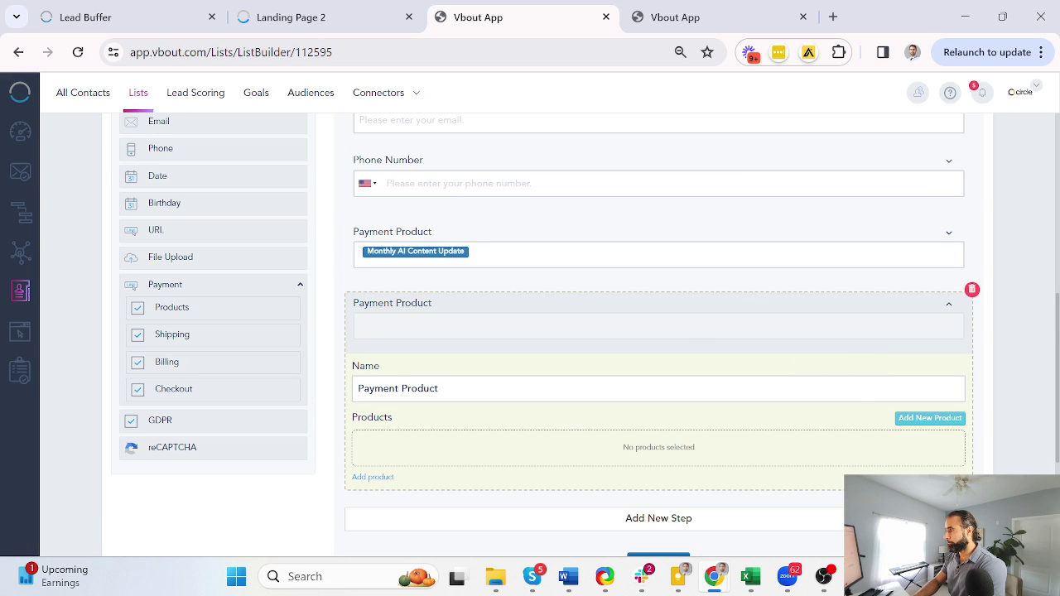
pyautogui.scroll(3, 726, 390)
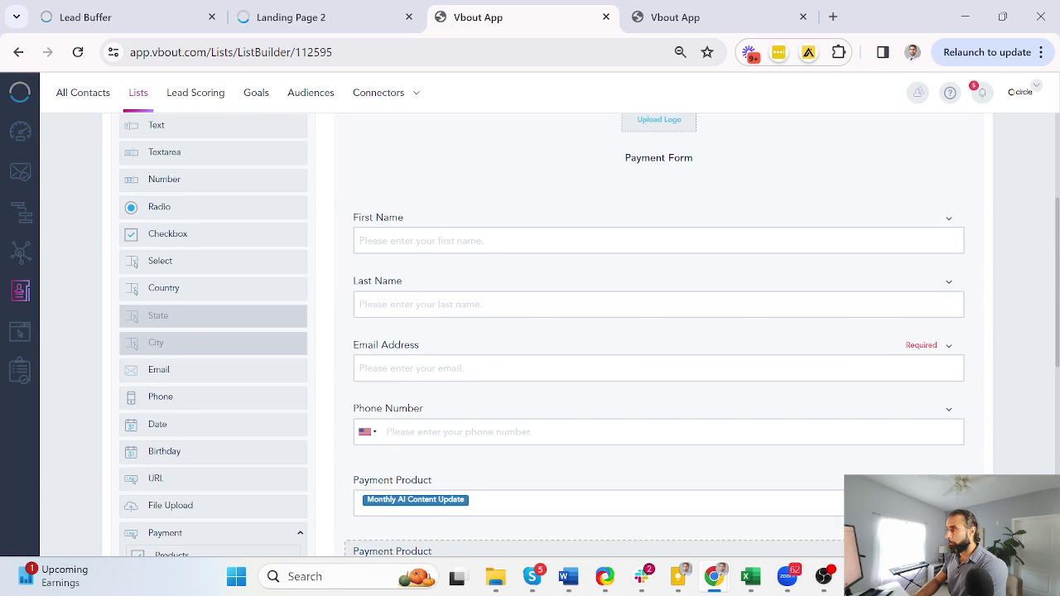
pyautogui.scroll(-3, 726, 390)
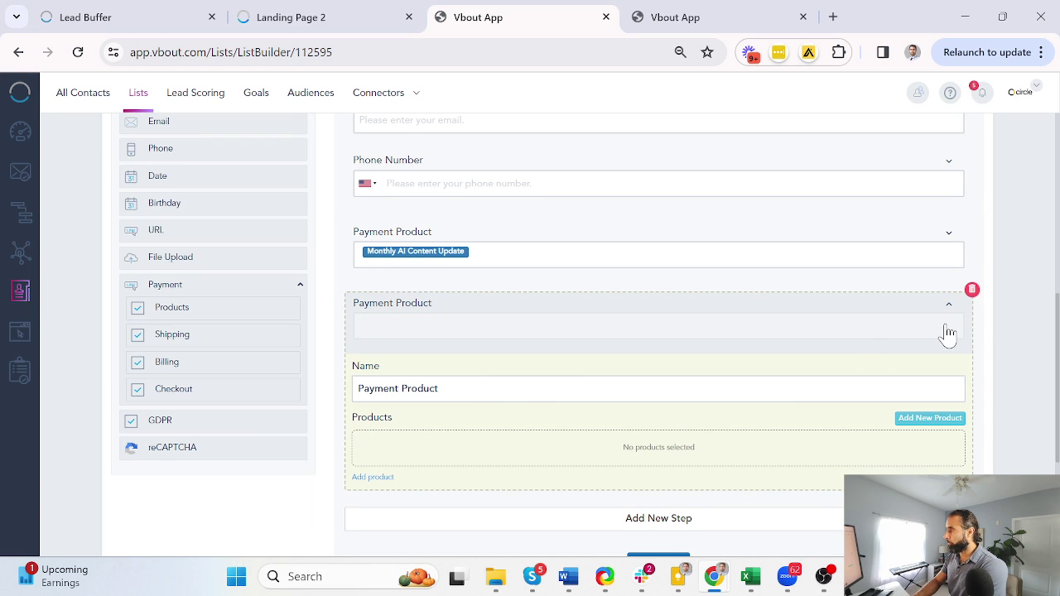
pyautogui.click(973, 292)
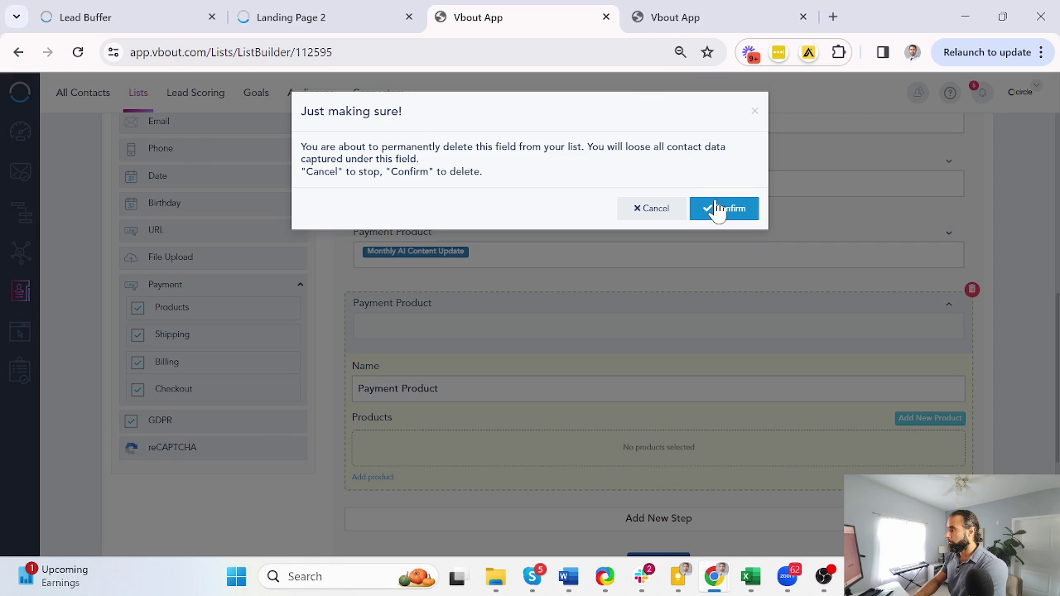
pyautogui.click(717, 205)
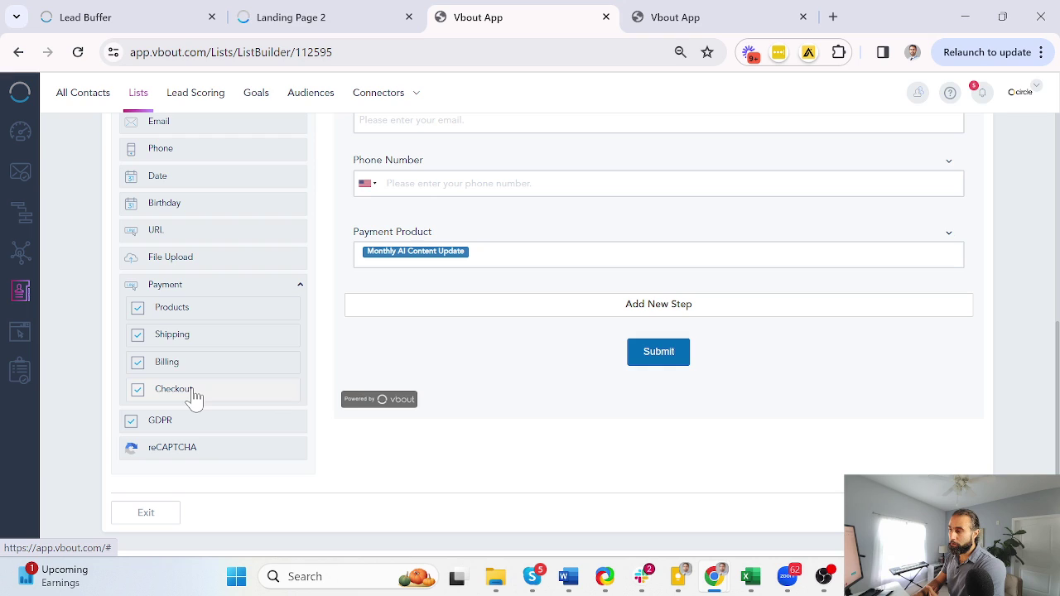
# Add a Checkout step using the Stripe payment gateway account and save the form
pyautogui.click(176, 389)
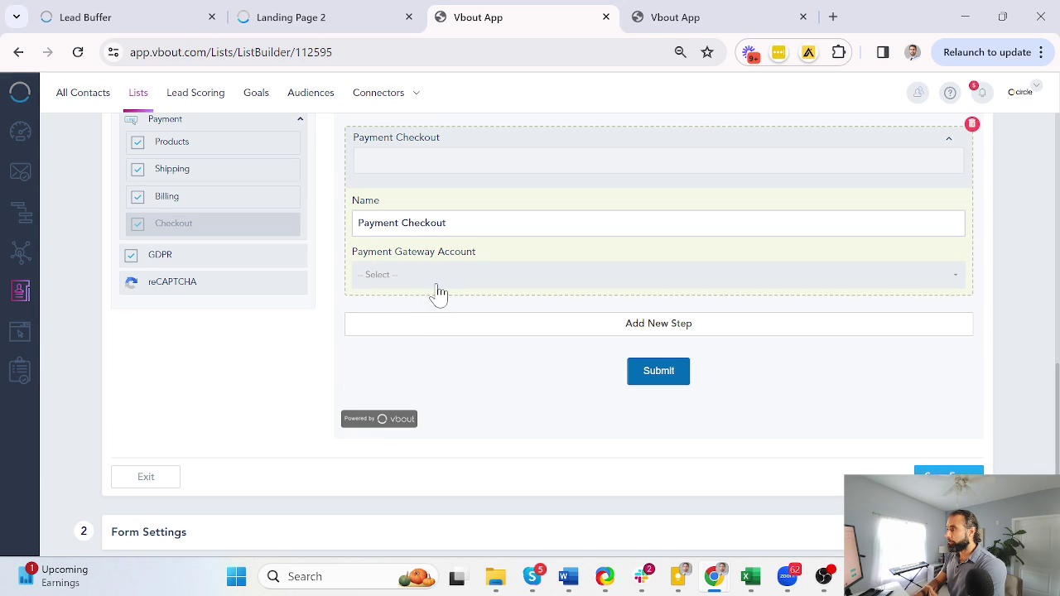
pyautogui.click(417, 284)
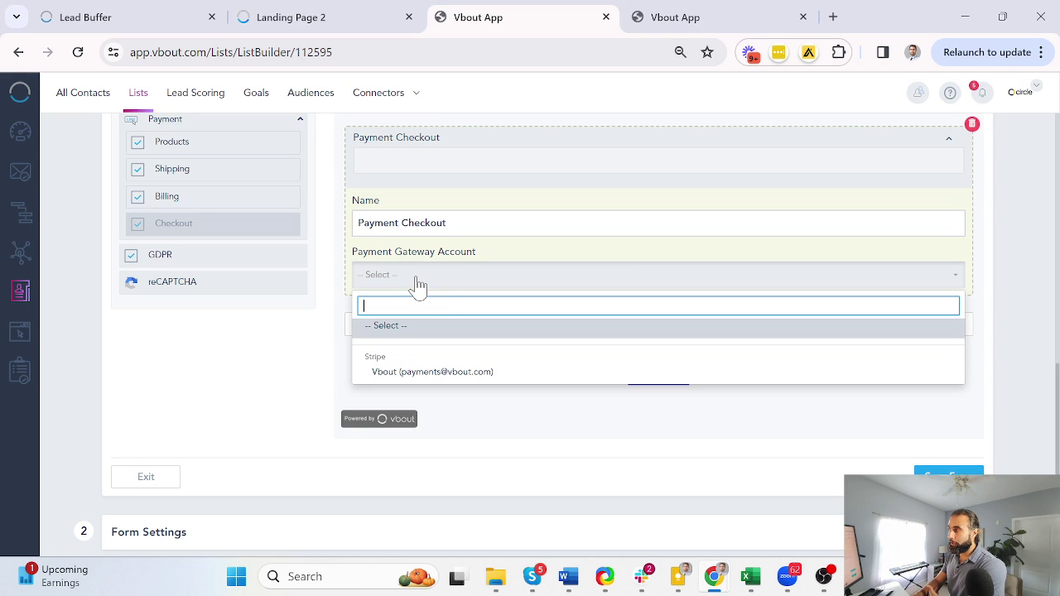
pyautogui.click(386, 375)
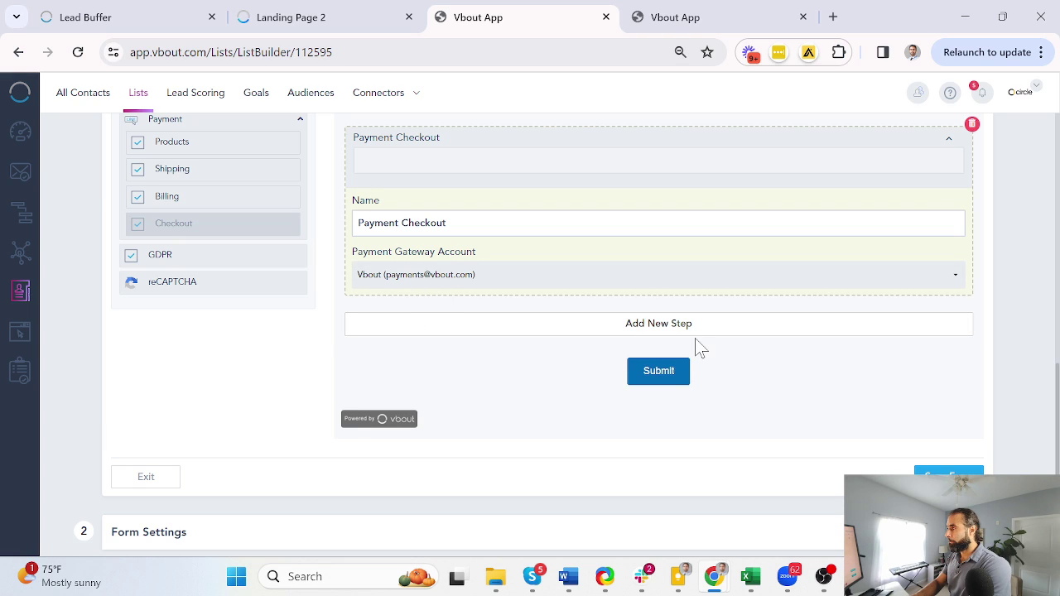
pyautogui.click(949, 470)
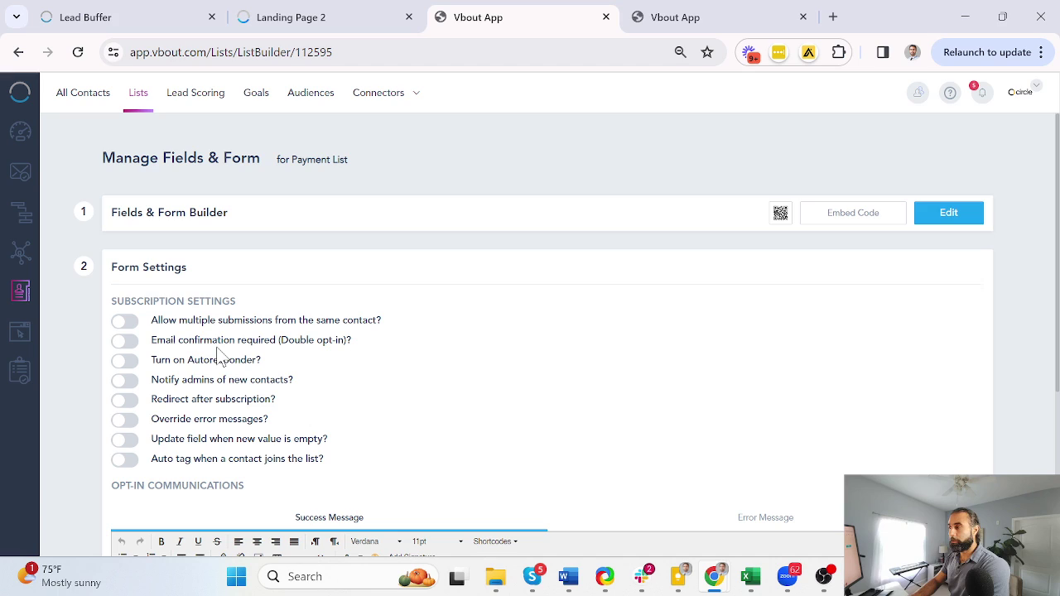
# Preview the form, select Monthly AI Content Update to see the $10 card checkout, then return to the editor
pyautogui.click(940, 222)
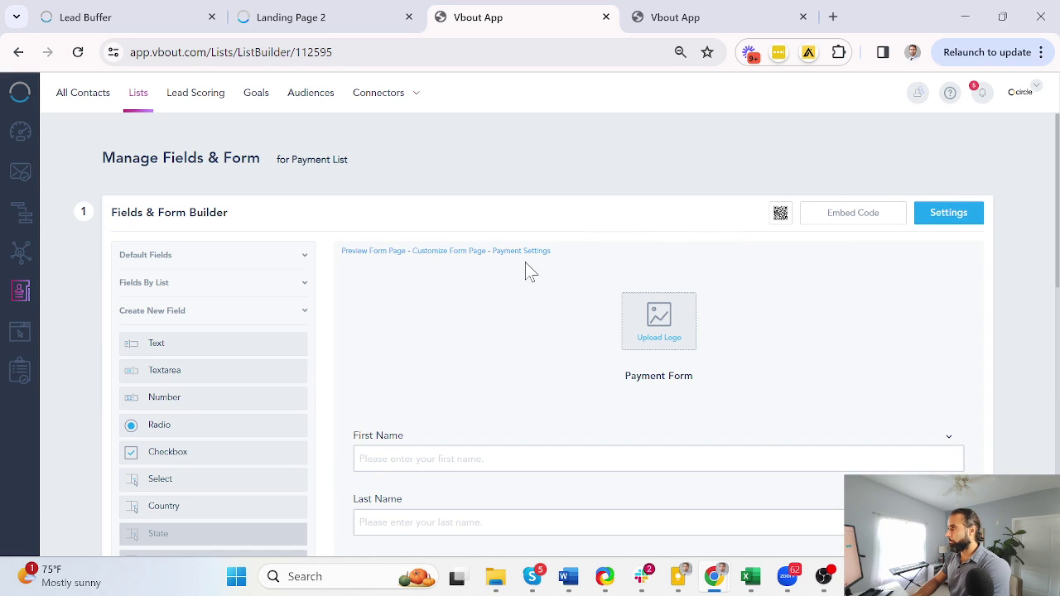
pyautogui.click(358, 251)
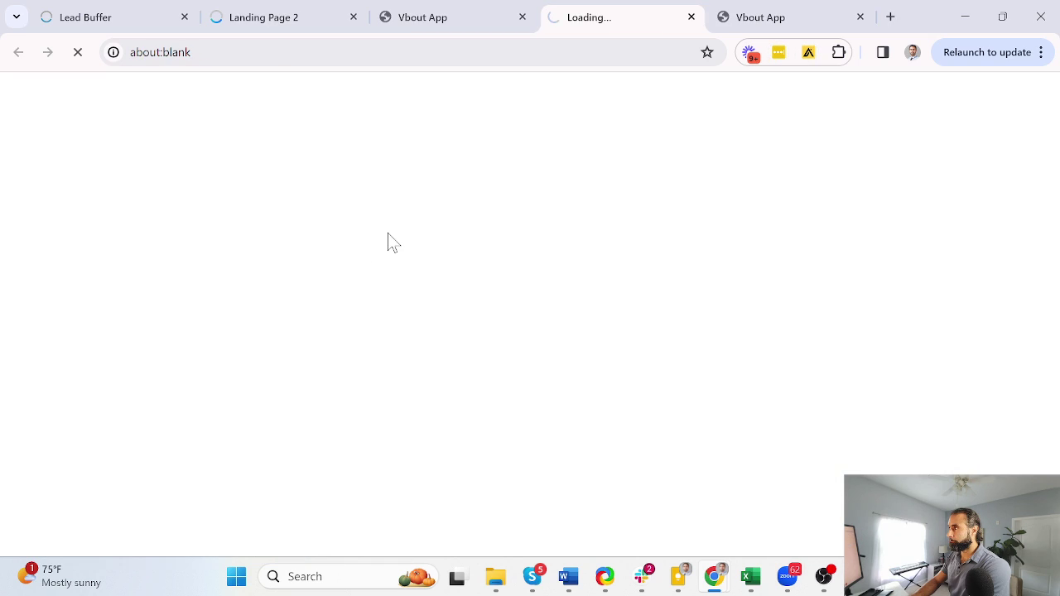
pyautogui.scroll(-1, 407, 223)
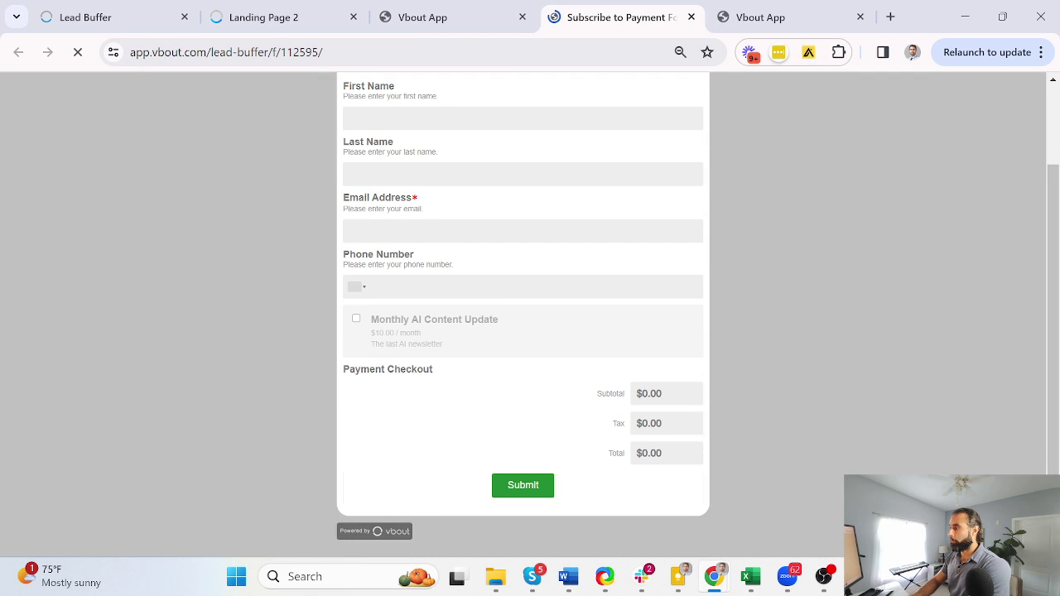
pyautogui.click(357, 319)
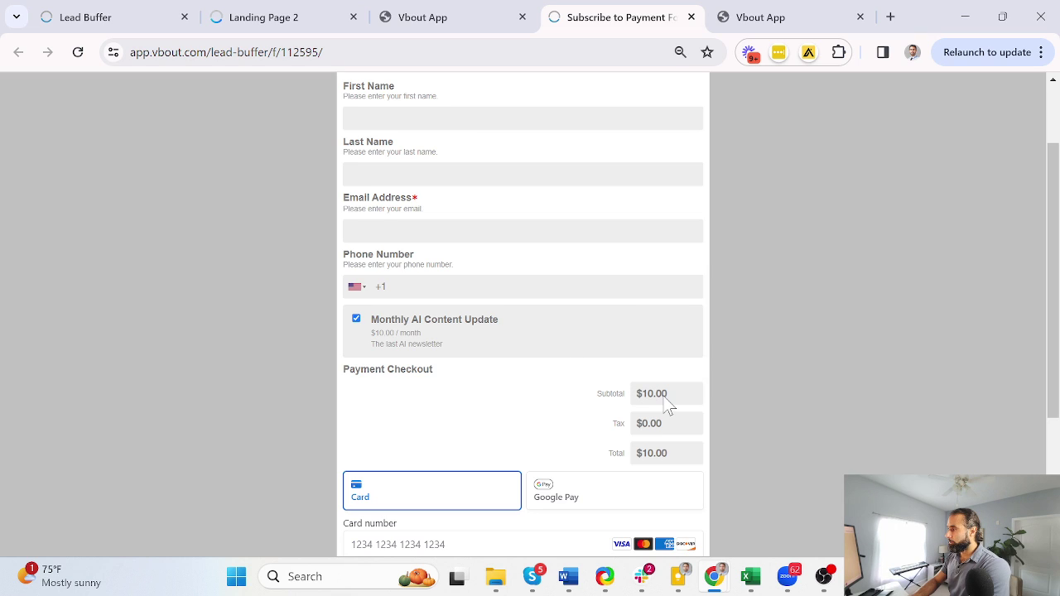
pyautogui.scroll(-3, 671, 410)
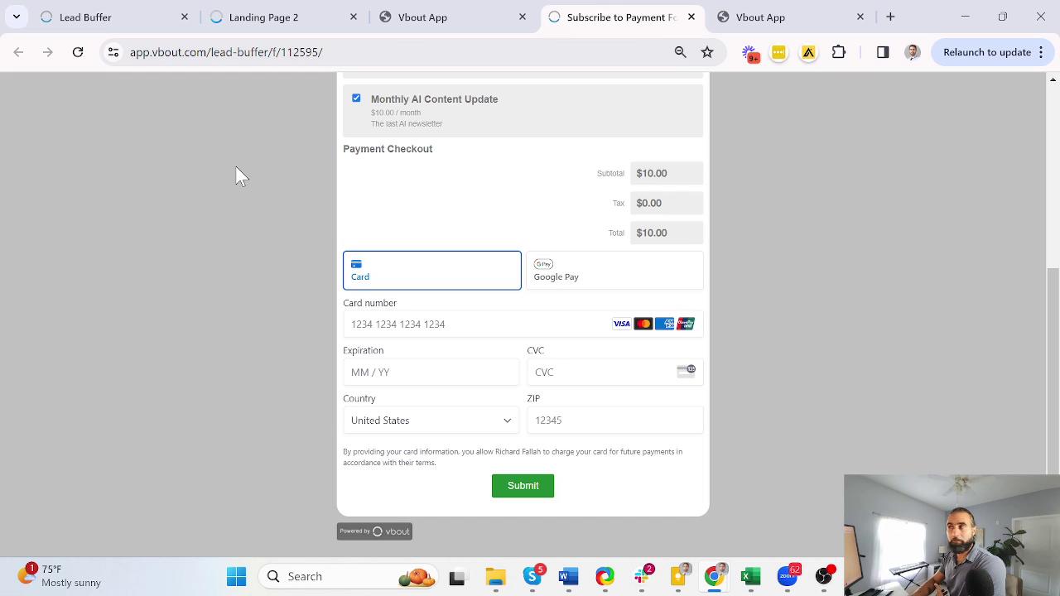
pyautogui.click(126, 15)
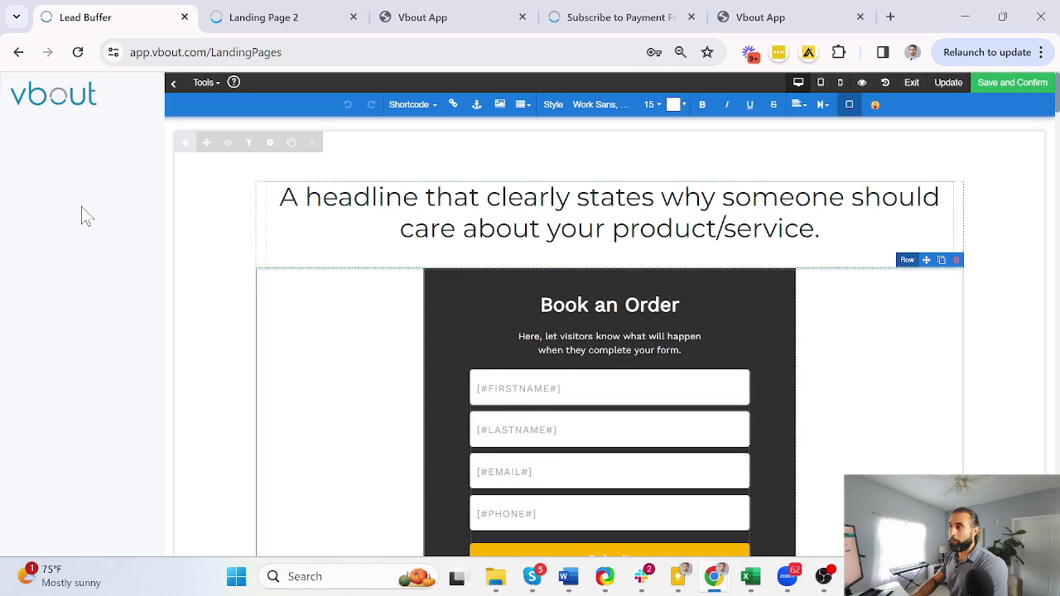
# Check the form's email list choices without changing them and save the landing page
pyautogui.click(89, 257)
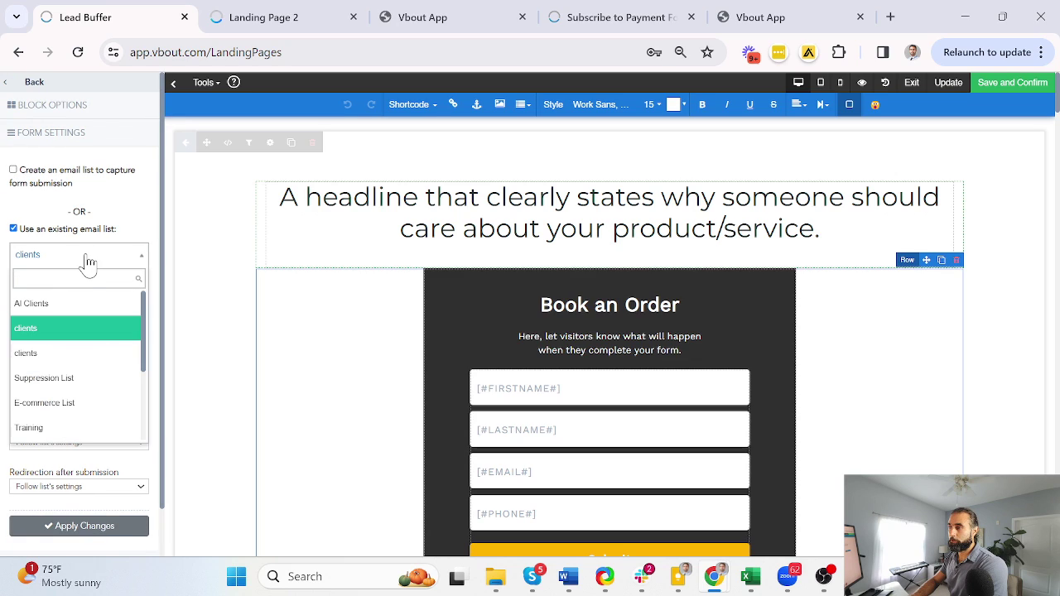
pyautogui.click(101, 237)
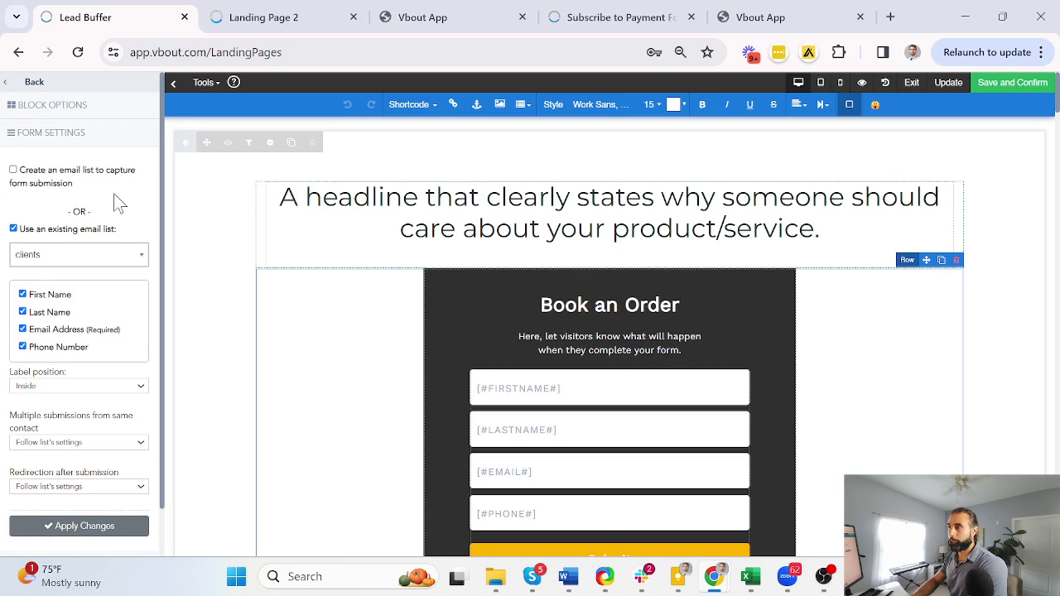
pyautogui.click(18, 83)
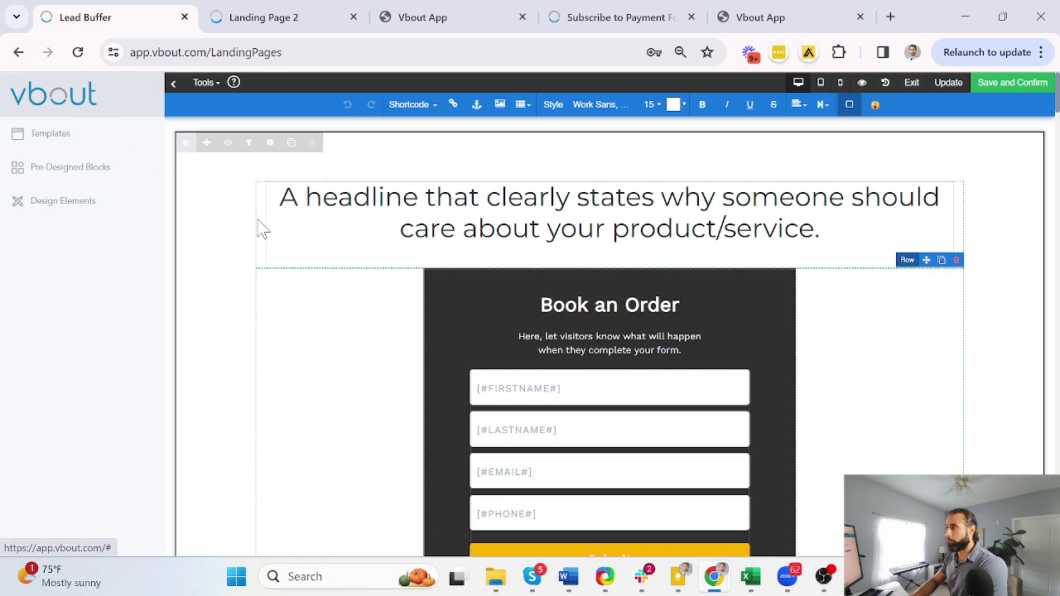
pyautogui.moveTo(911, 83); pyautogui.dragTo(941, 91)
pyautogui.click(941, 89)
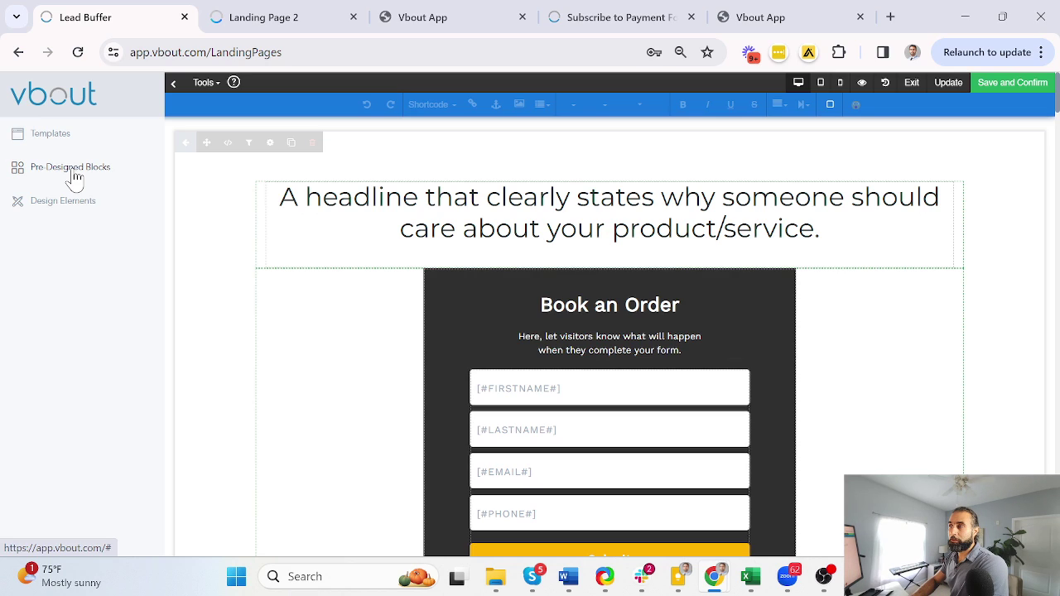
# Link the Book an Order form to the Payment list, apply, save the page, and view it live
pyautogui.click(276, 144)
pyautogui.click(70, 265)
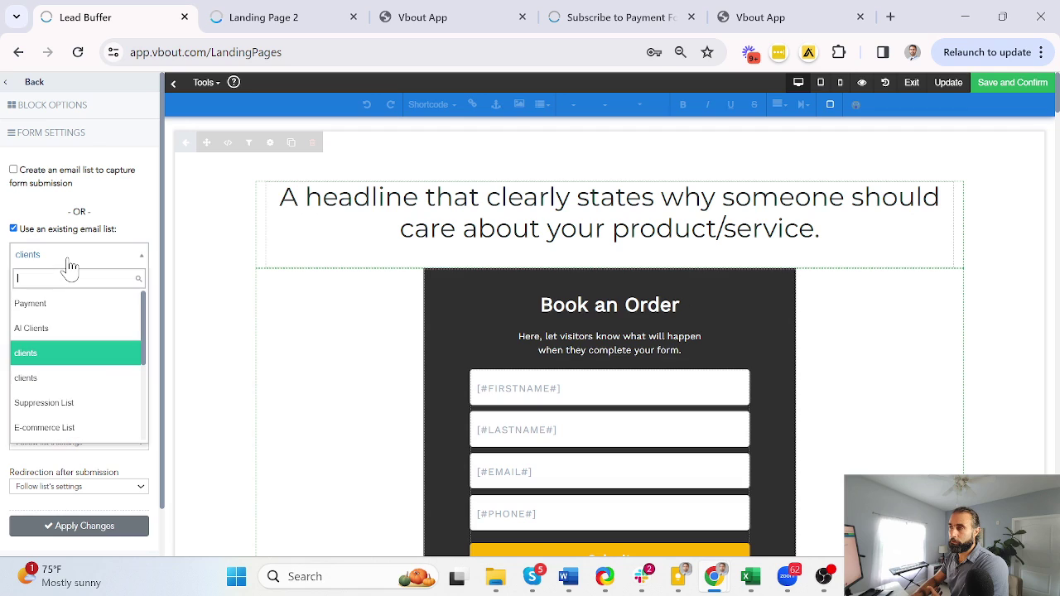
pyautogui.click(43, 305)
pyautogui.scroll(-1, 83, 323)
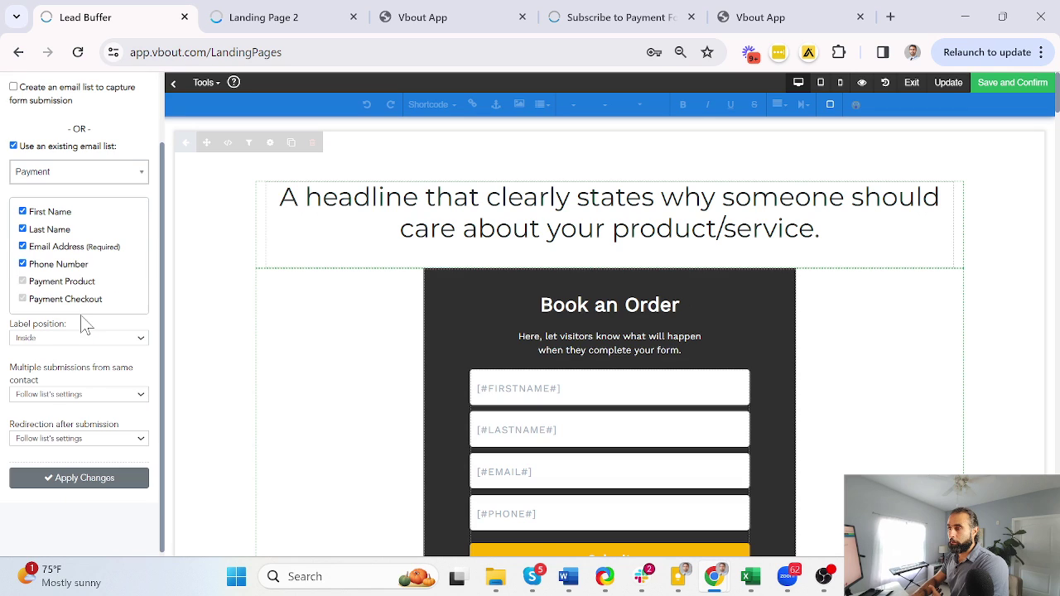
pyautogui.click(71, 479)
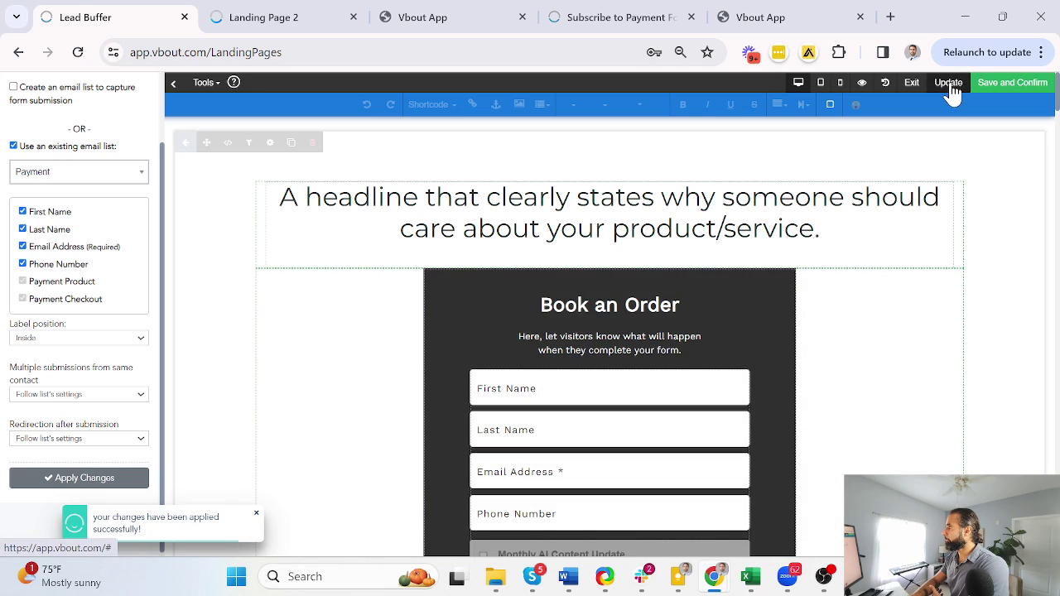
pyautogui.click(950, 86)
pyautogui.click(282, 16)
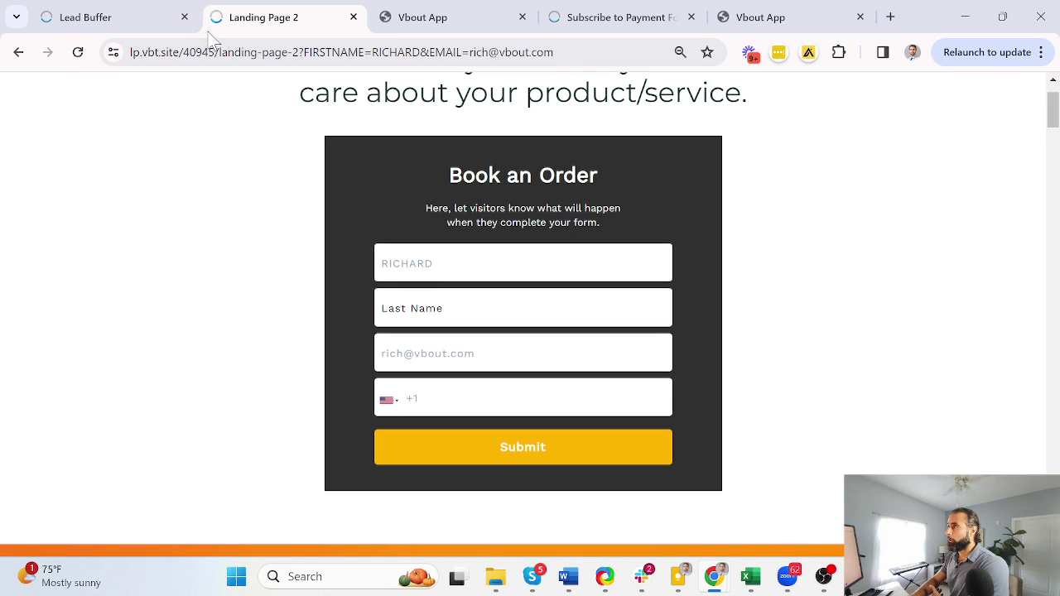
# Reload live Landing Page 2, select Monthly AI Content Update, and check the $10.00 card checkout fields
pyautogui.click(78, 52)
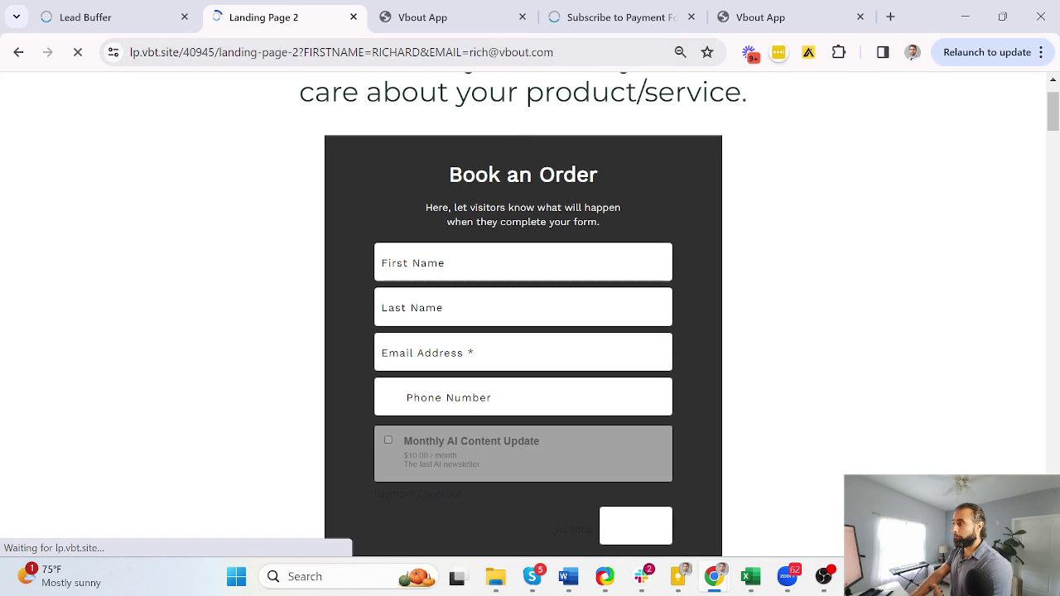
pyautogui.click(388, 440)
pyautogui.scroll(-3, 505, 428)
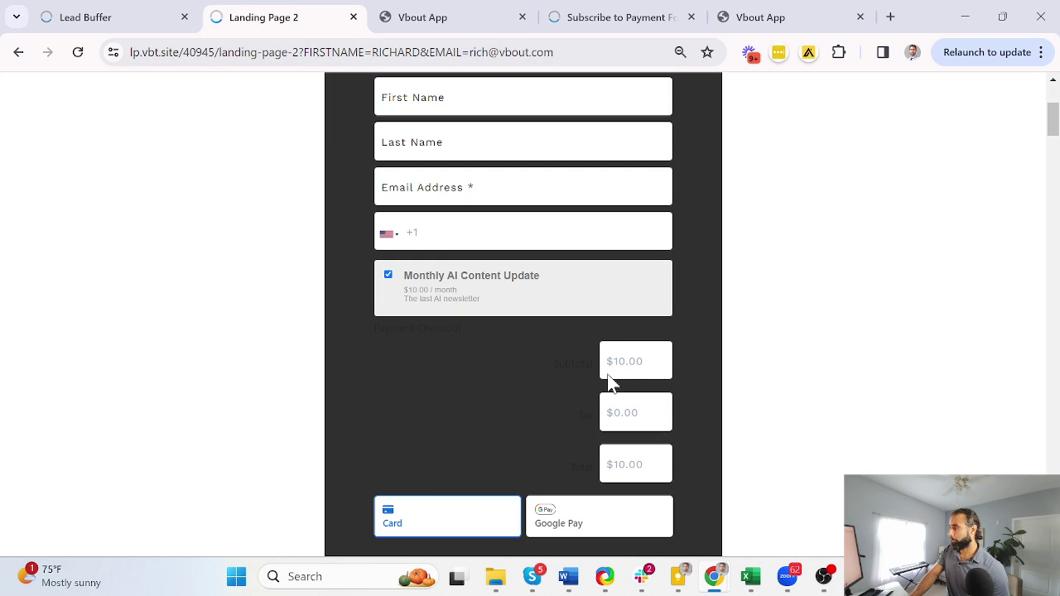
pyautogui.scroll(-2, 638, 389)
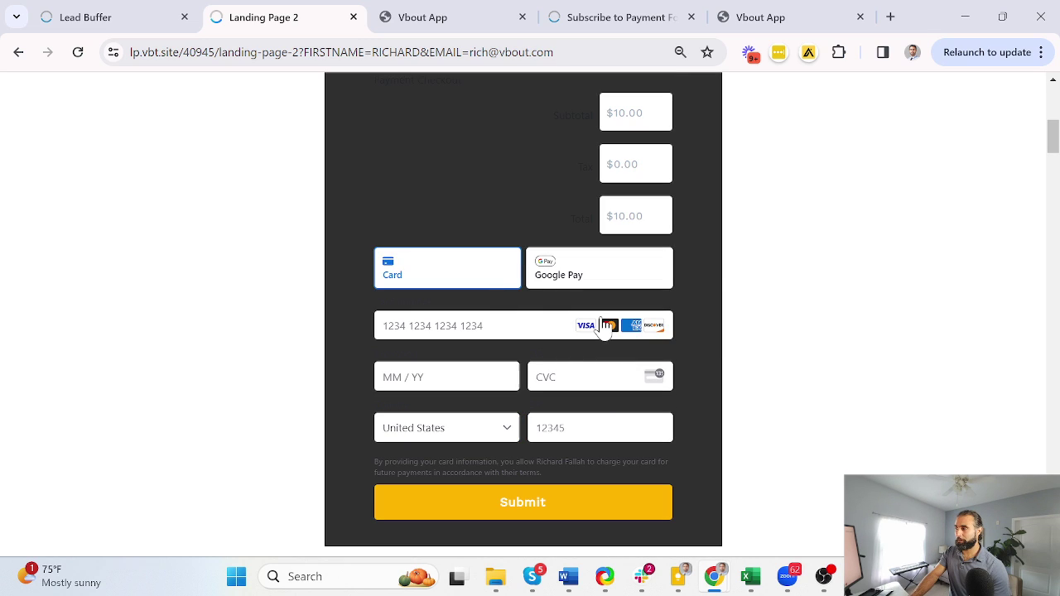
pyautogui.click(497, 325)
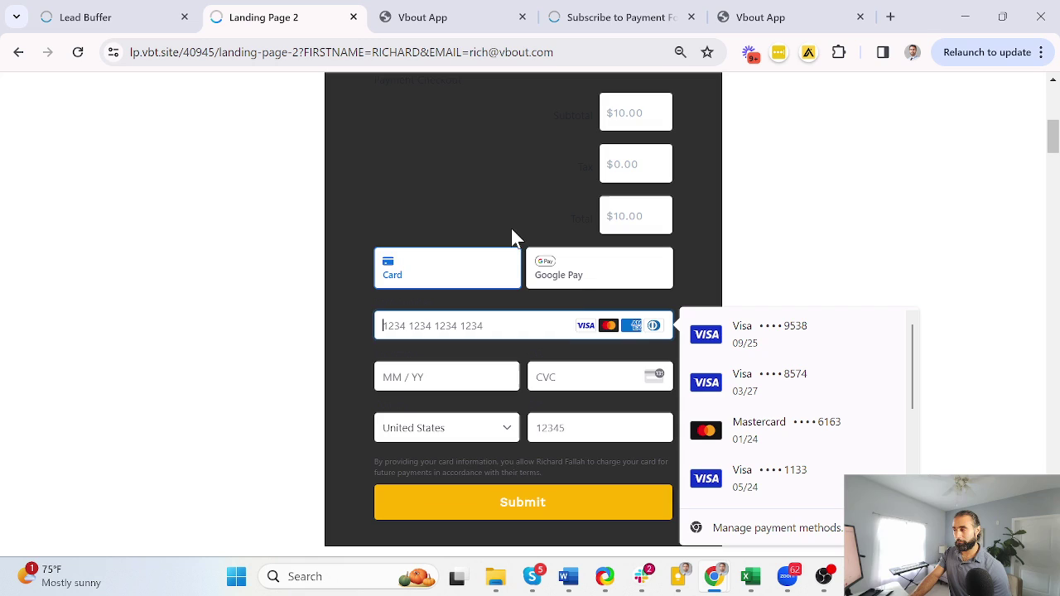
pyautogui.scroll(-1, 578, 293)
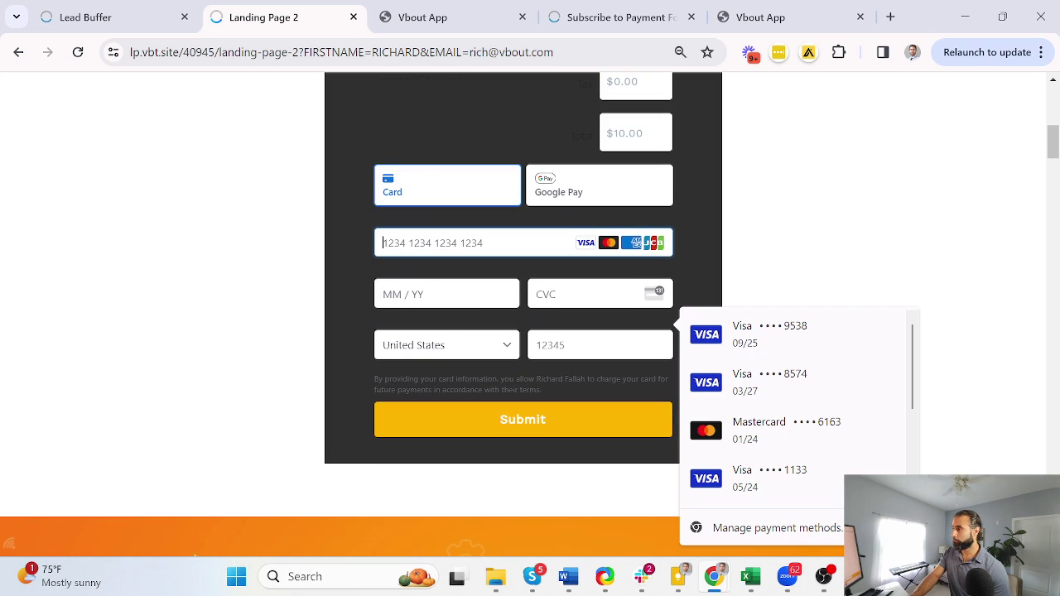
pyautogui.click(489, 371)
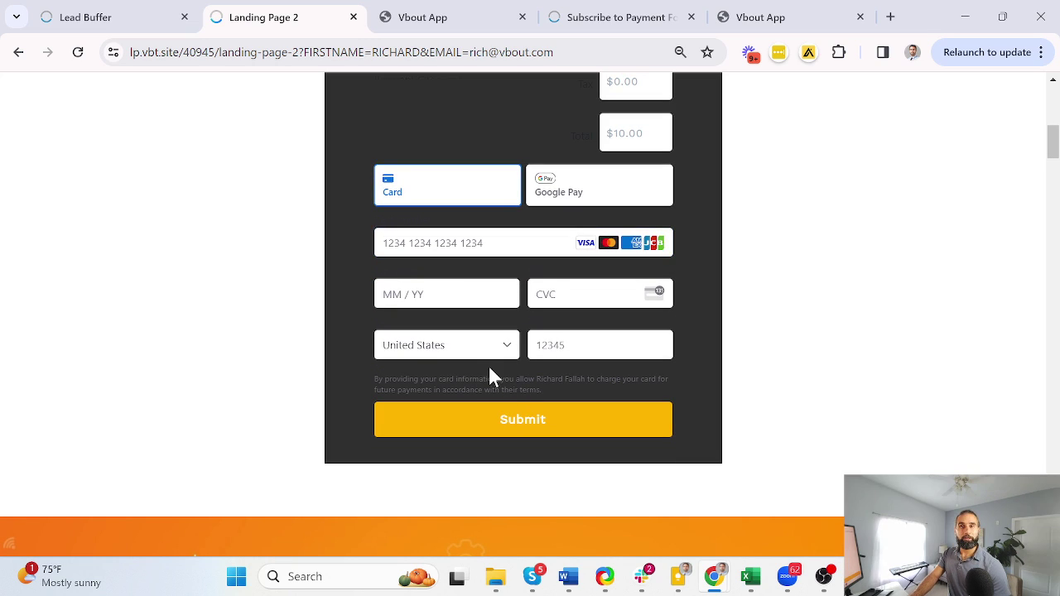
pyautogui.scroll(3, 196, 185)
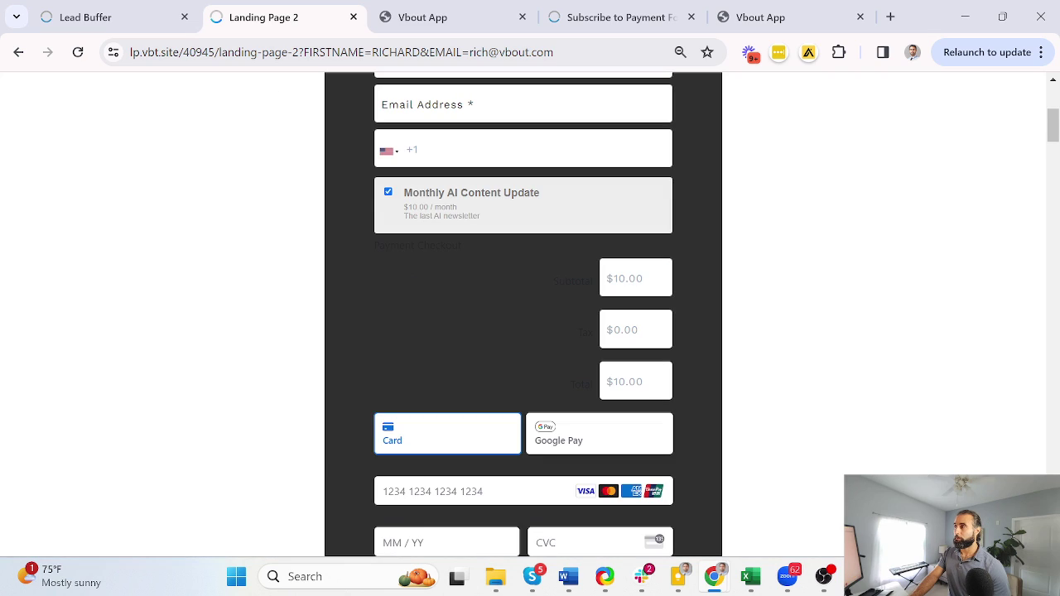
# Open the test contact's profile from All Contacts and review its 0 e-commerce activity under Other Info
pyautogui.click(405, 18)
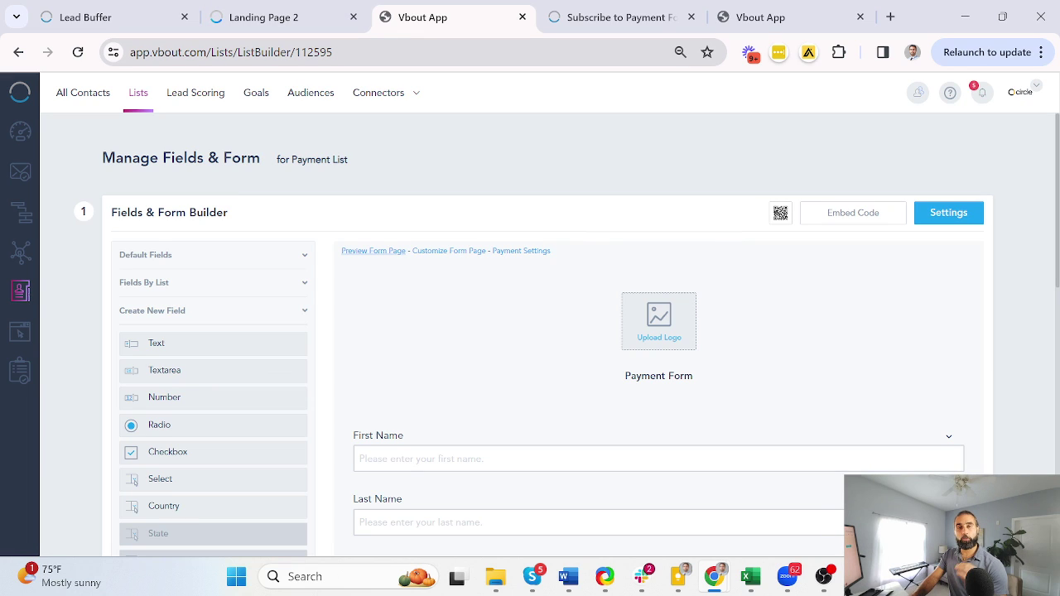
pyautogui.click(76, 93)
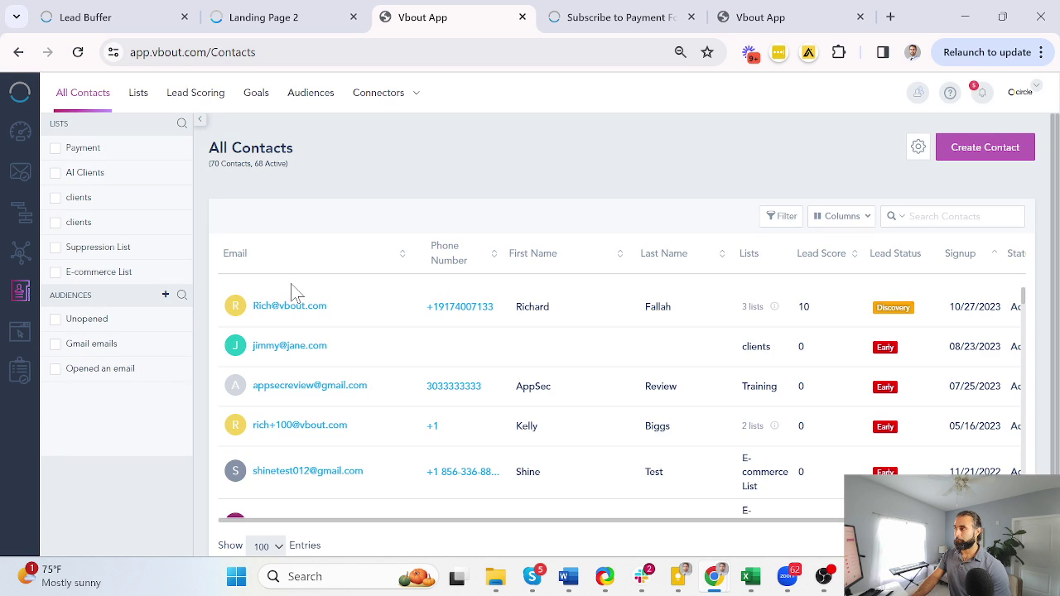
pyautogui.click(281, 308)
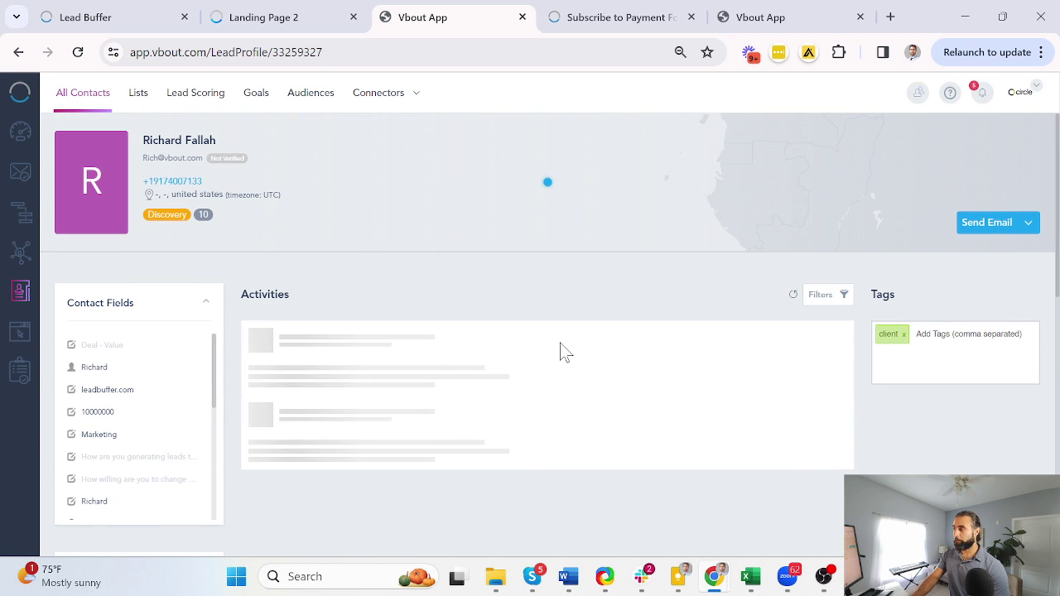
pyautogui.scroll(-5, 326, 426)
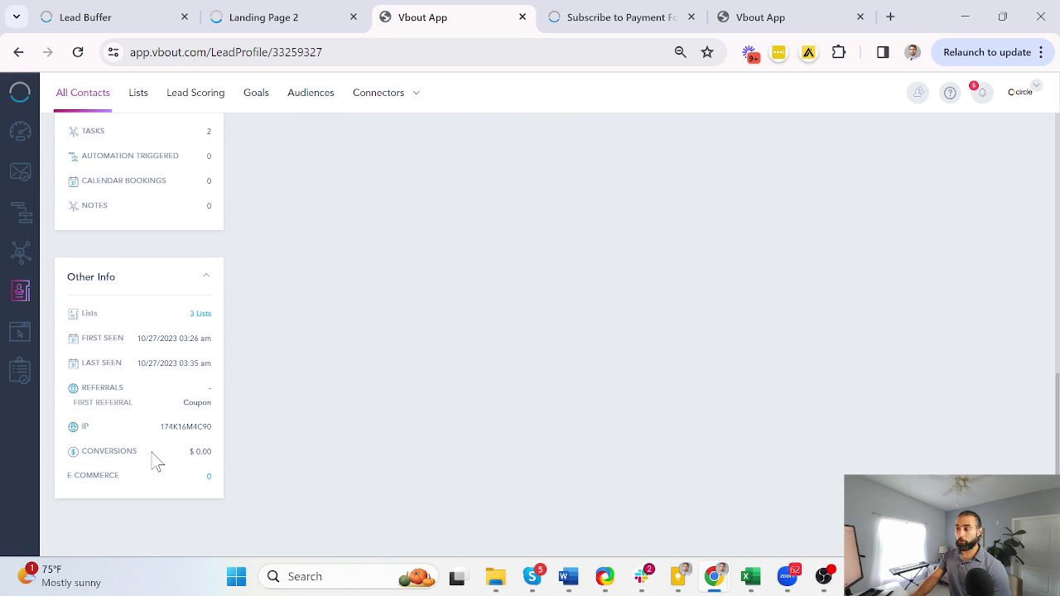
pyautogui.click(208, 478)
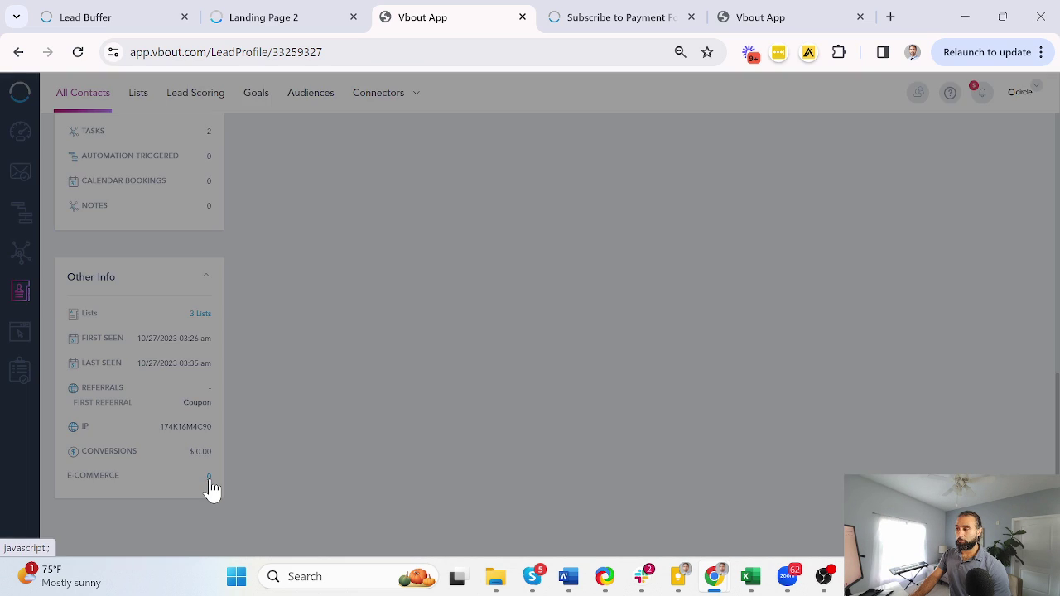
pyautogui.click(756, 111)
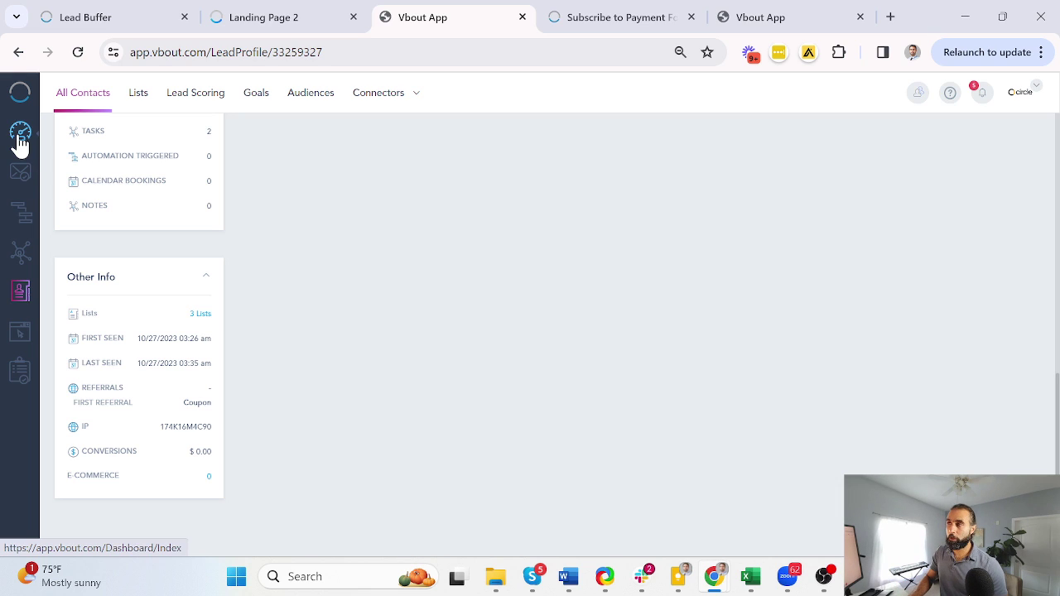
# Show the Ecommerce dashboard with the Website Visitors and Top Buyers widgets
pyautogui.click(21, 140)
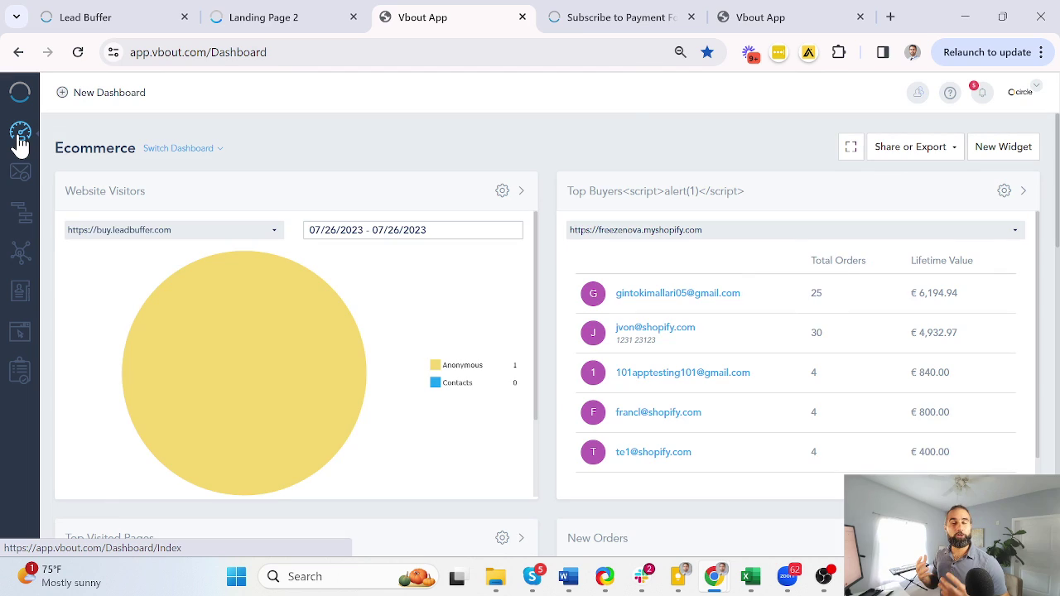